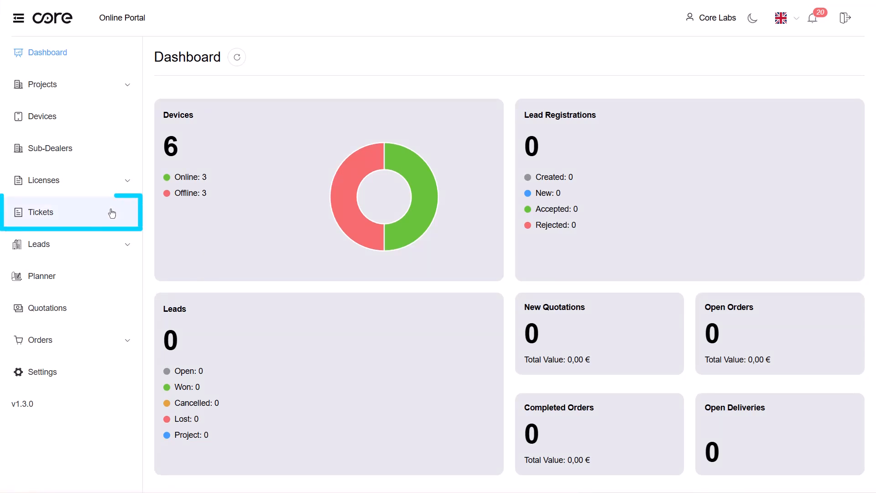
- Open the Tickets page and start a new support ticket
left_click(77, 221)
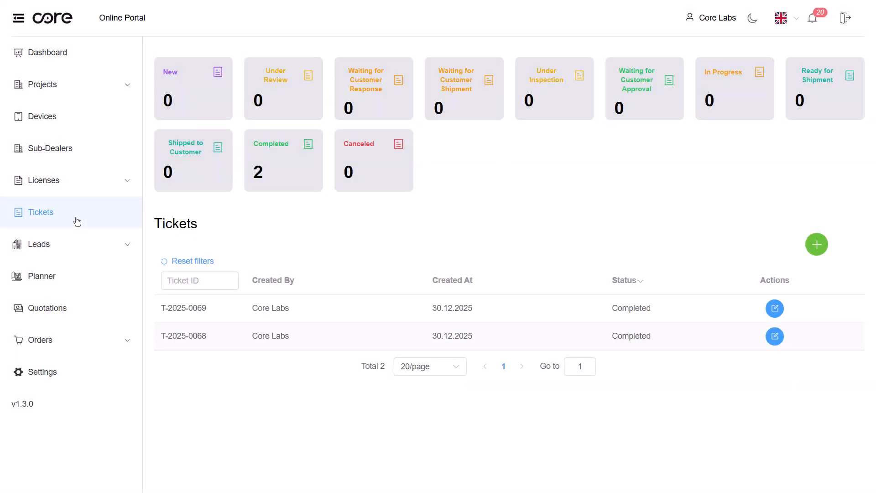
left_click(824, 248)
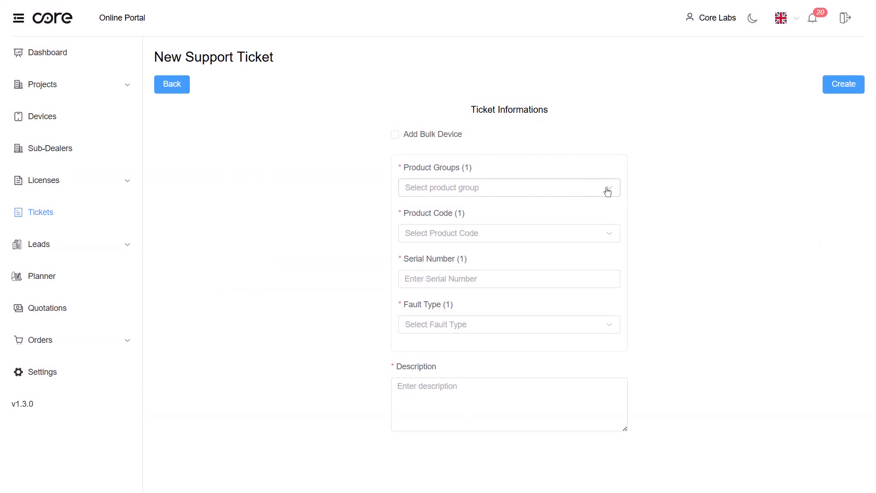
- Set the product group to Eclipse 2.0 and the product code to CR-ECP-05-KNX-BRA-20
left_click(608, 191)
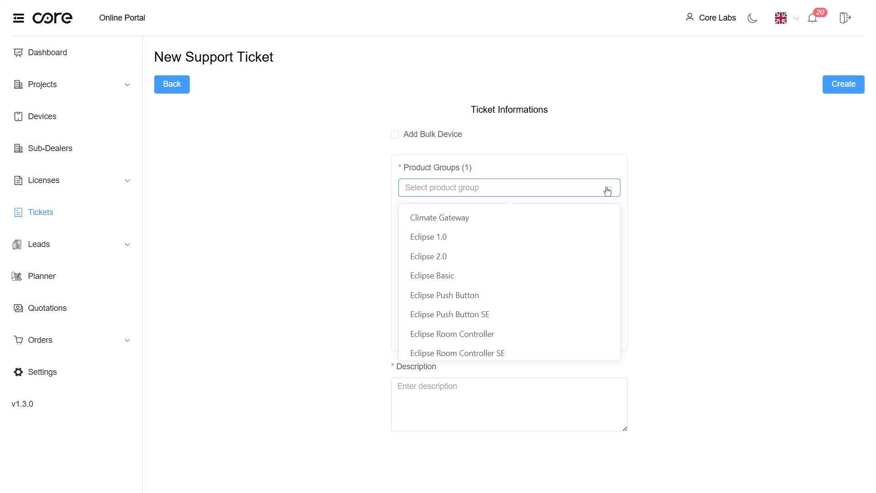
left_click(458, 256)
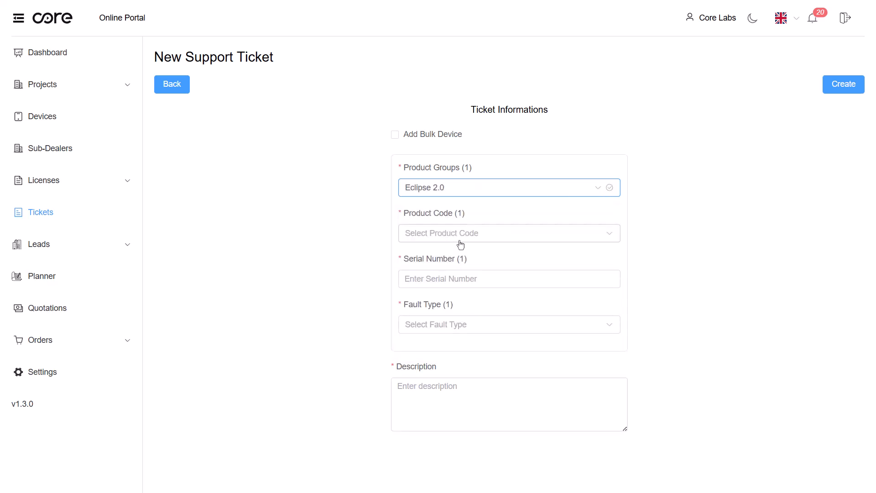
left_click(461, 238)
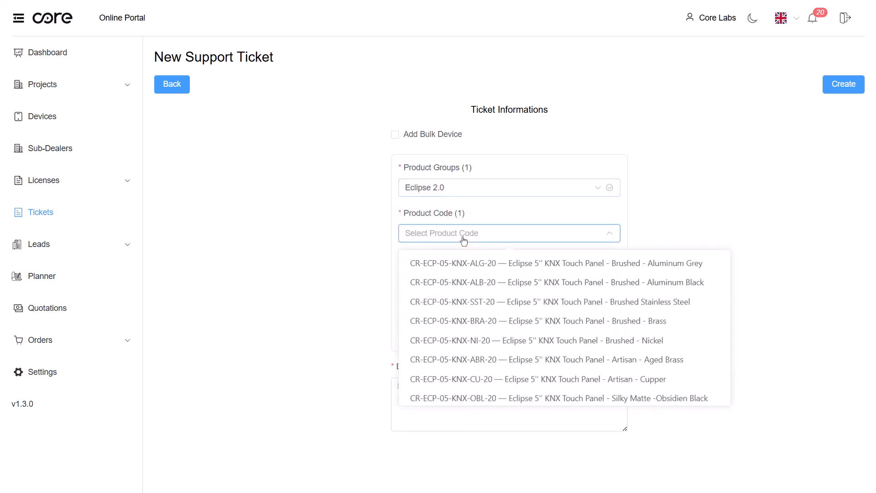
left_click(563, 325)
- Enter FFFFFFFFF as the device's serial number
left_click(499, 281)
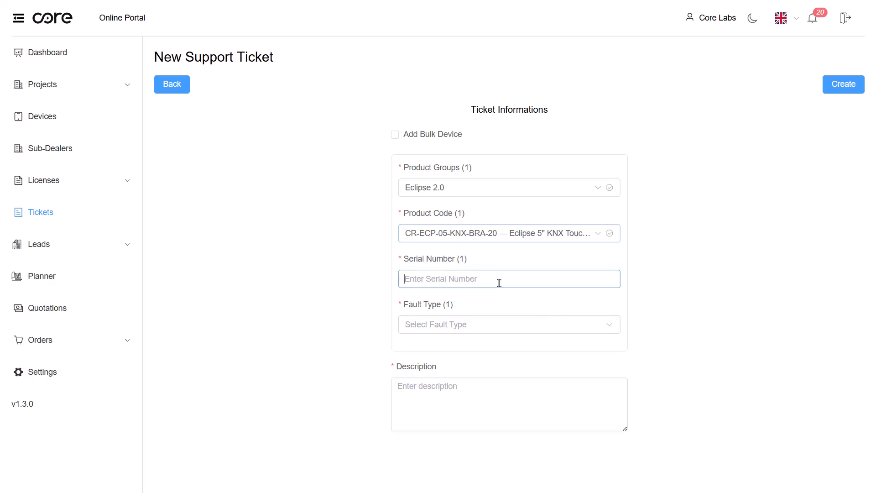
type("c")
key("BackSpace")
type("FFFFFFFFF")
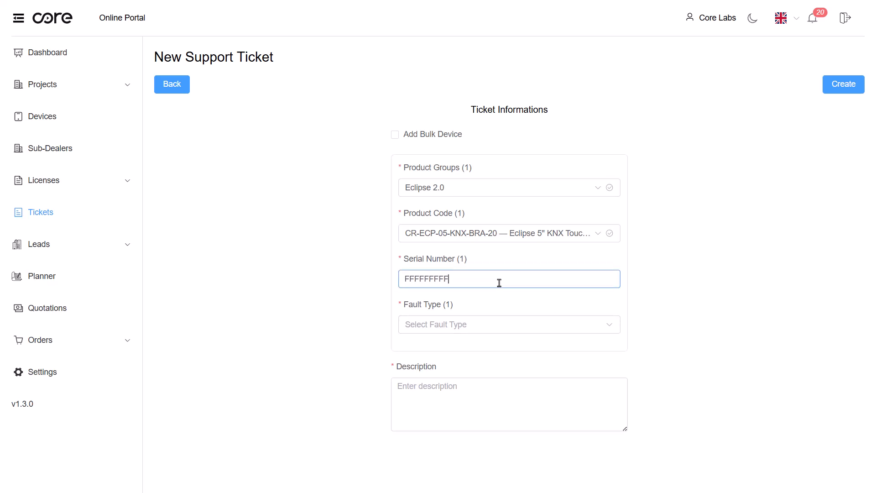
- Select Touch Not Working and Other as fault types
left_click(509, 331)
scroll(518, 264, "down", 4)
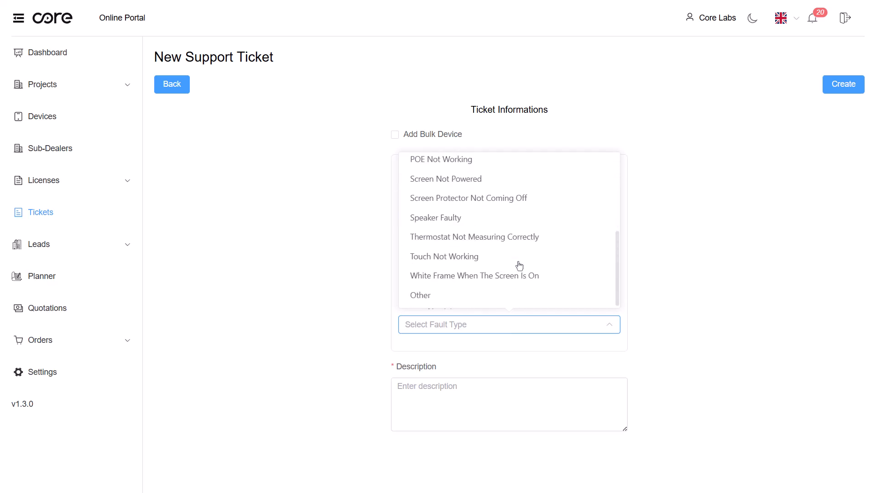
left_click(514, 257)
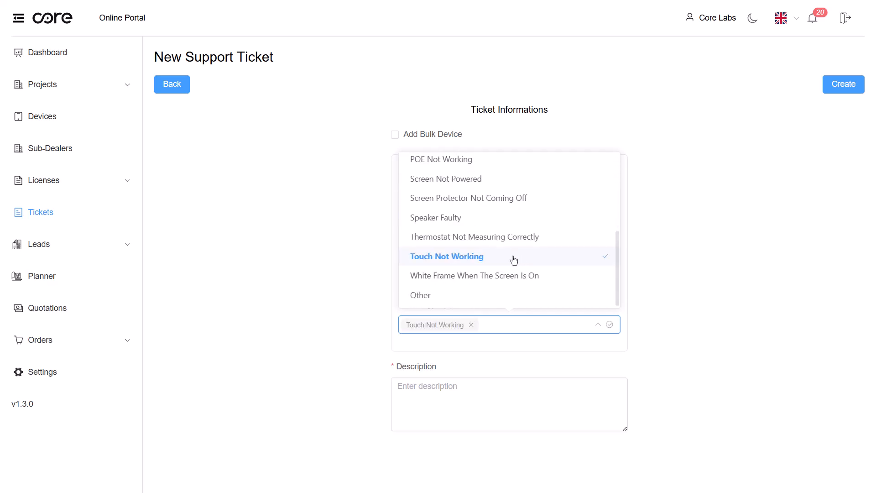
left_click(445, 295)
- Enter "Detailed" as the ticket description
left_click(401, 389)
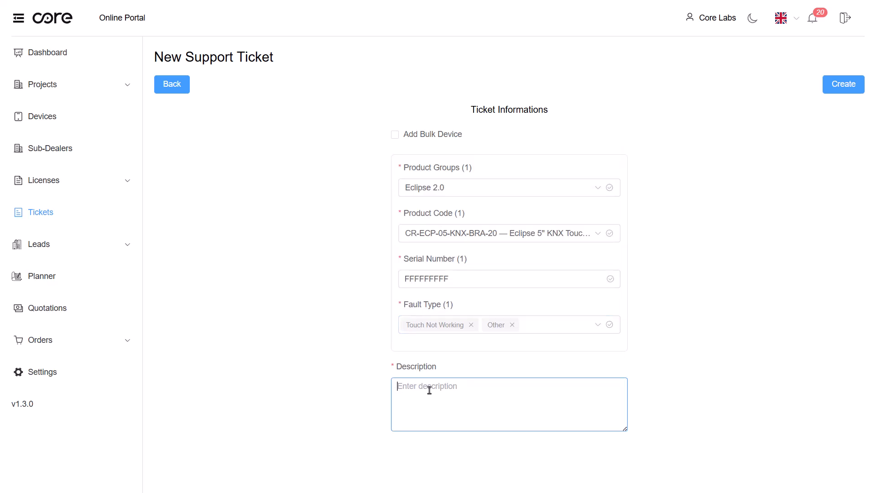
type("Detailed information")
- Enable the Add Bulk Device option for the ticket
left_click(395, 135)
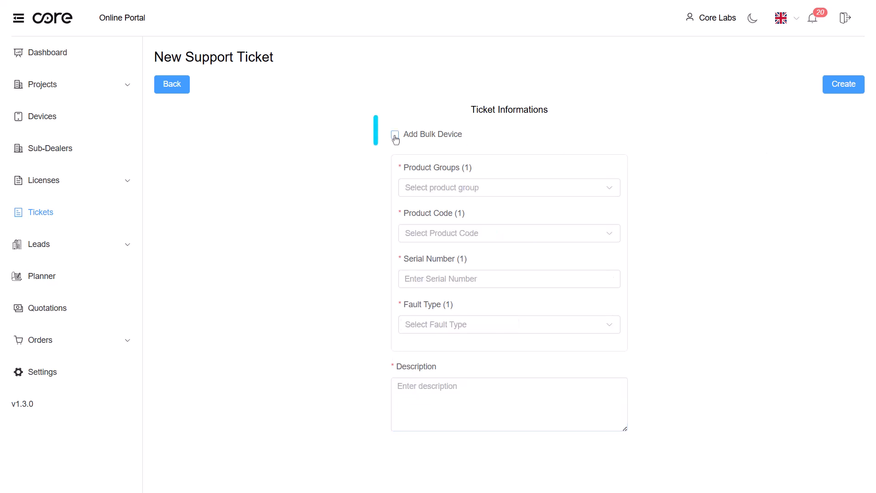
left_click(394, 136)
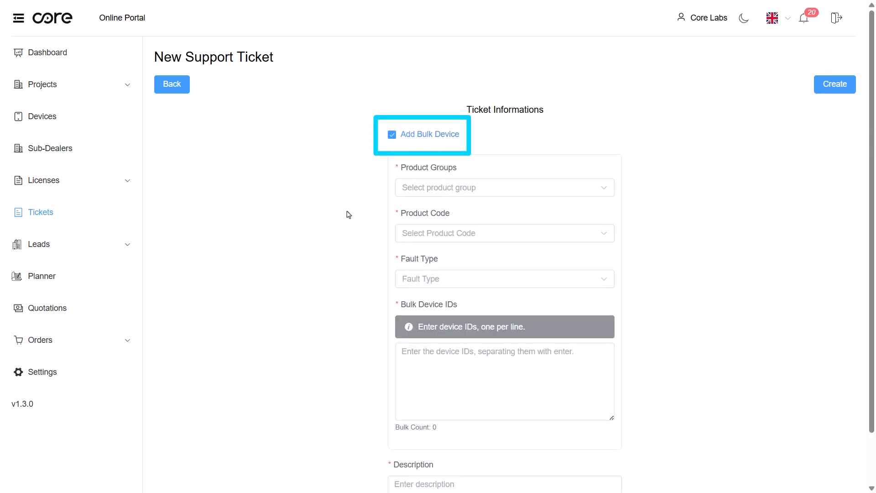
- Set the product group to Surface 1.1
left_click(603, 194)
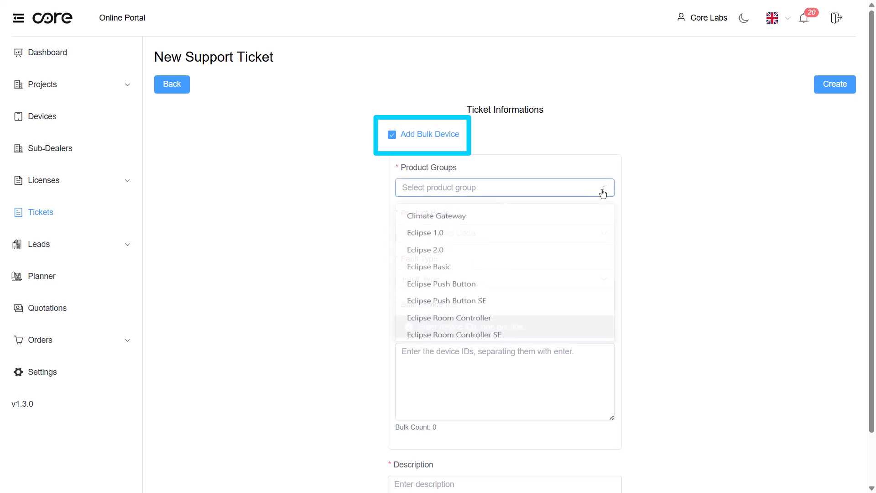
scroll(488, 265, "down", 4)
scroll(497, 279, "down", 3)
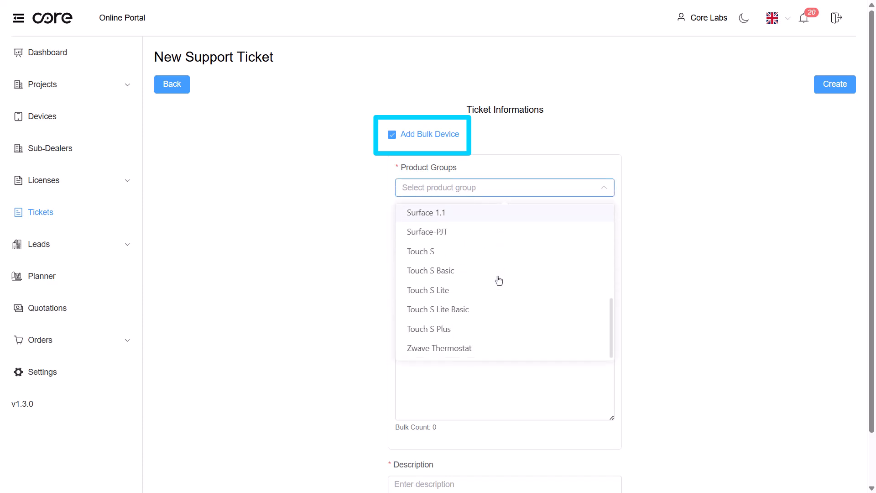
scroll(457, 268, "up", 3)
left_click(458, 267)
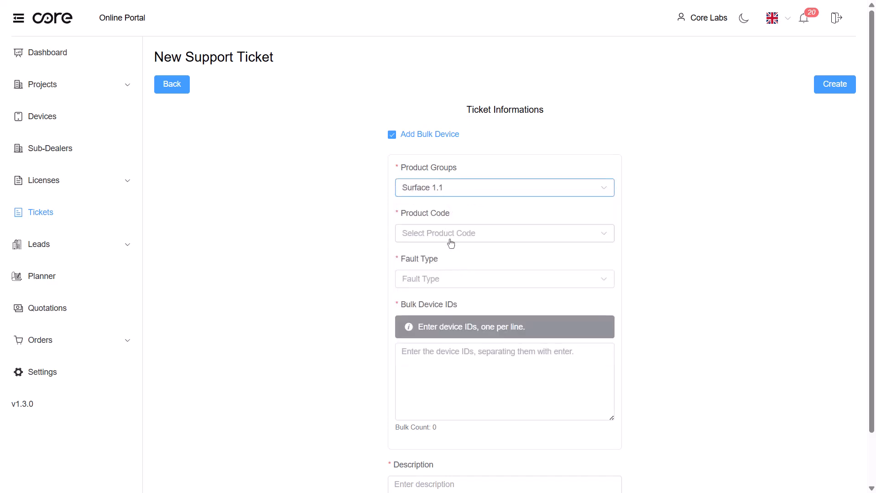
- Set the product code to CR-SFP-10-OEM-PLB-11 — Surface 10" OEM Touch Panel - Plastic - Black
left_click(468, 238)
scroll(549, 349, "down", 2)
scroll(548, 350, "down", 1)
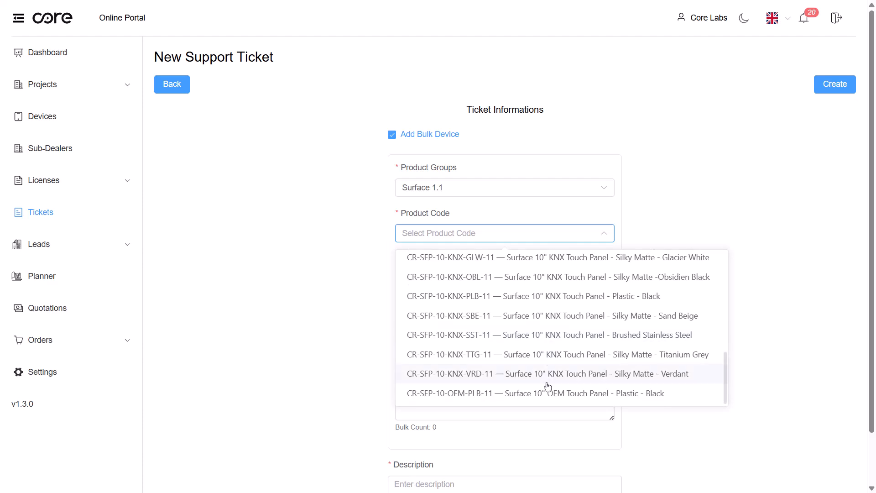
left_click(549, 395)
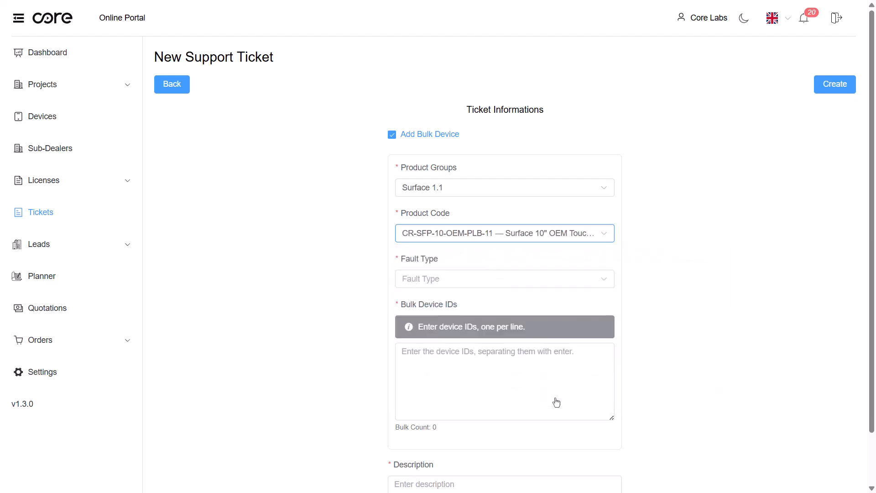
- Select Output 4, Output 3, Output 2 and Output 1 Not Working as fault types
left_click(546, 286)
scroll(544, 340, "down", 2)
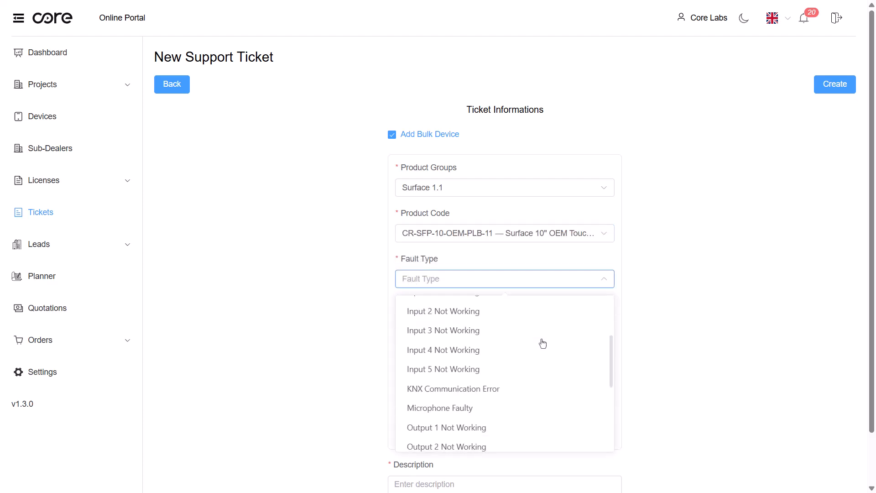
scroll(542, 344, "down", 3)
scroll(535, 346, "down", 1)
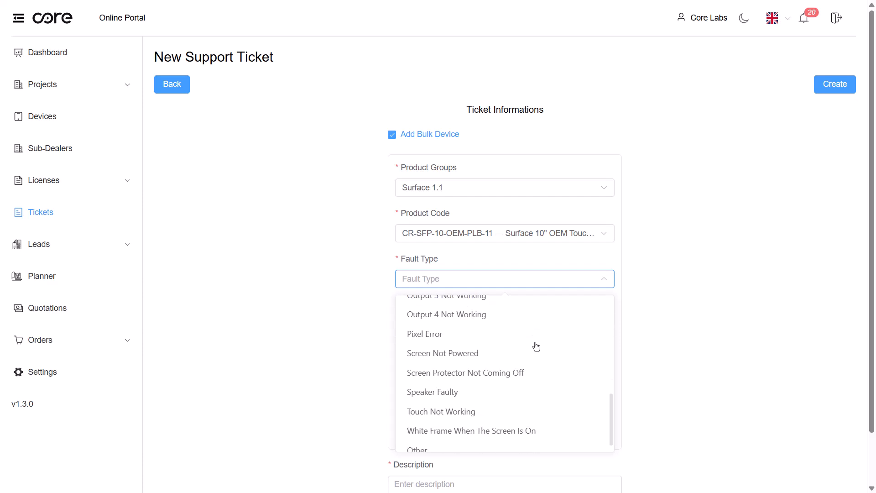
left_click(441, 315)
scroll(458, 355, "up", 2)
left_click(459, 355)
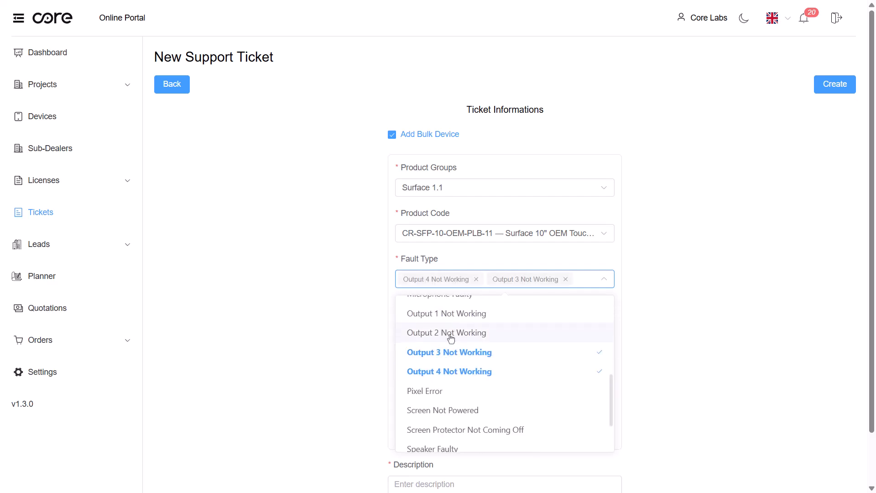
left_click(450, 338)
left_click(431, 331)
left_click(352, 350)
- Enter bulk device IDs FFFFFFFF1, FFFFFFFF2 and FFFFFFFF3, one per line
scroll(456, 347, "down", 1)
left_click(455, 317)
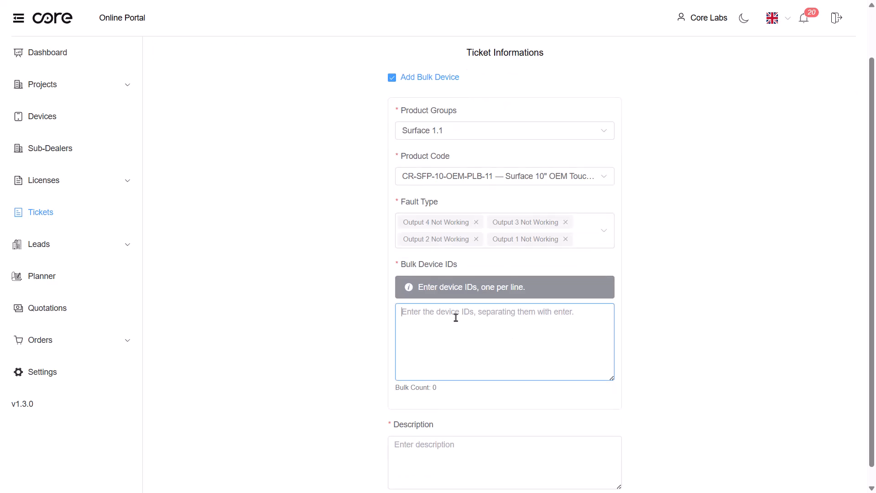
type("FFFFFFFF")
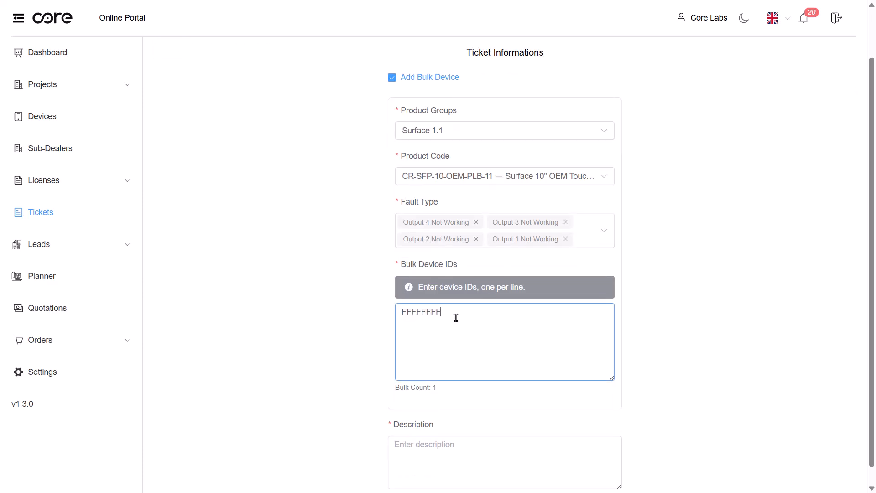
type("1 FFF")
type("FFFFFFFF2")
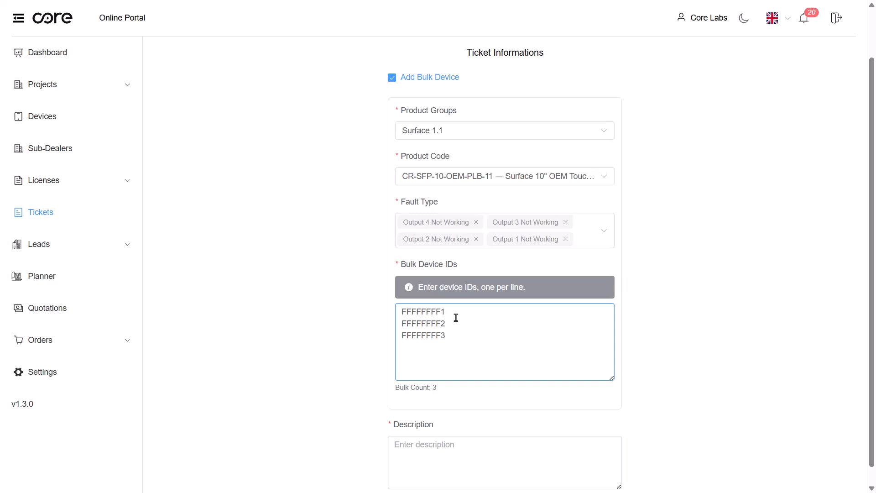
- Enter a description beginning "Detailed informa" for the bulk ticket
scroll(471, 377, "down", 1)
left_click(455, 428)
type("DEta")
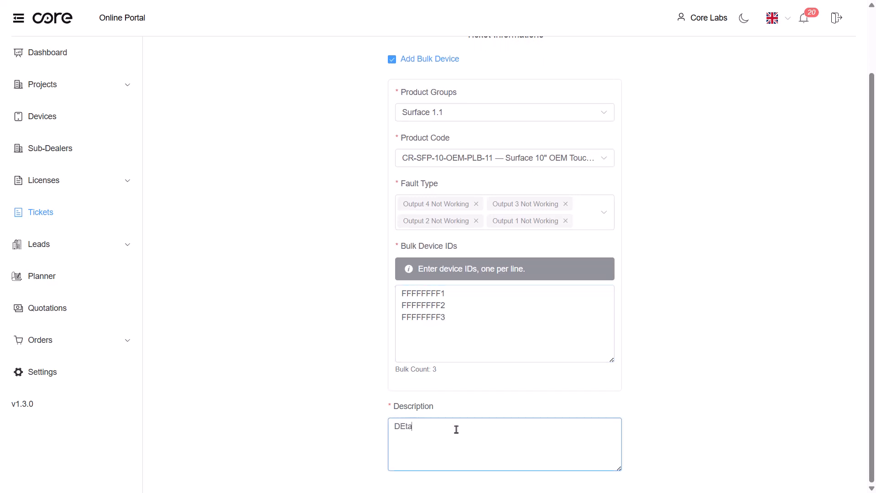
key("BackSpace")
key("BackSpace")
key("BackSpace")
type("etailed informa")
- Create the bulk support ticket and confirm its creation
scroll(757, 344, "up", 2)
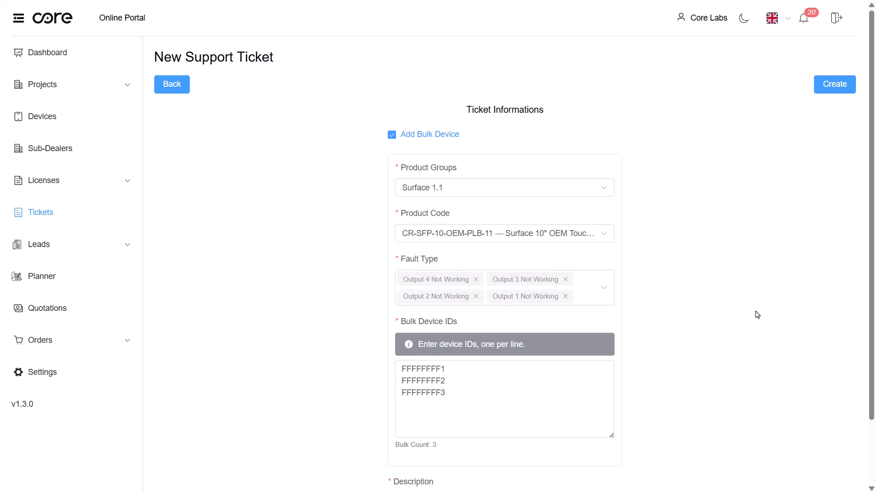
left_click(839, 88)
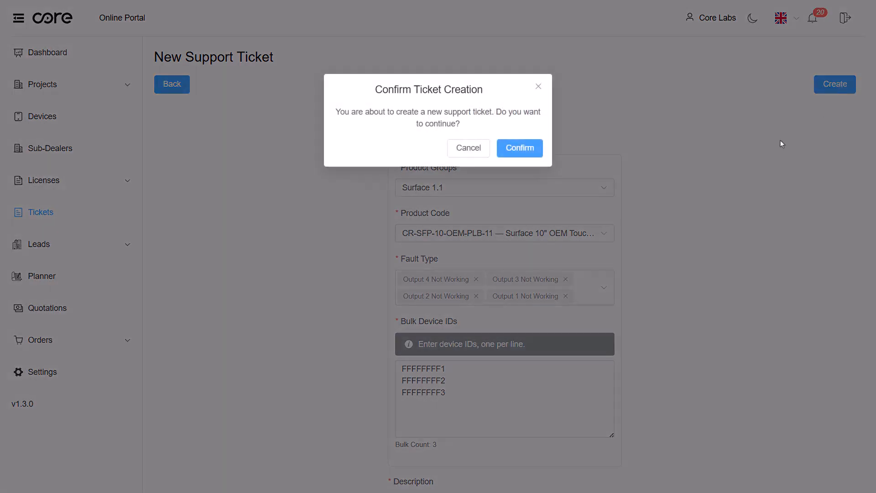
left_click(531, 149)
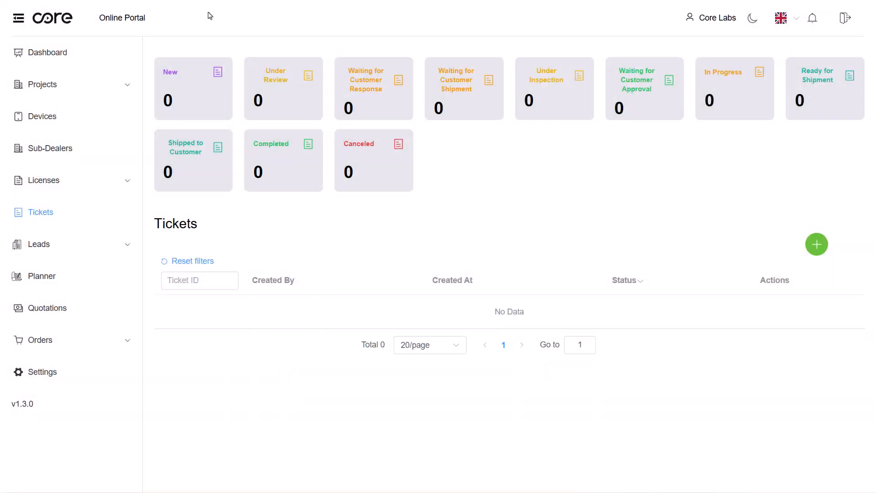
- Start another ticket with product group Climate Gateway and product code CR-CG-DK-KNX-01
left_click(816, 246)
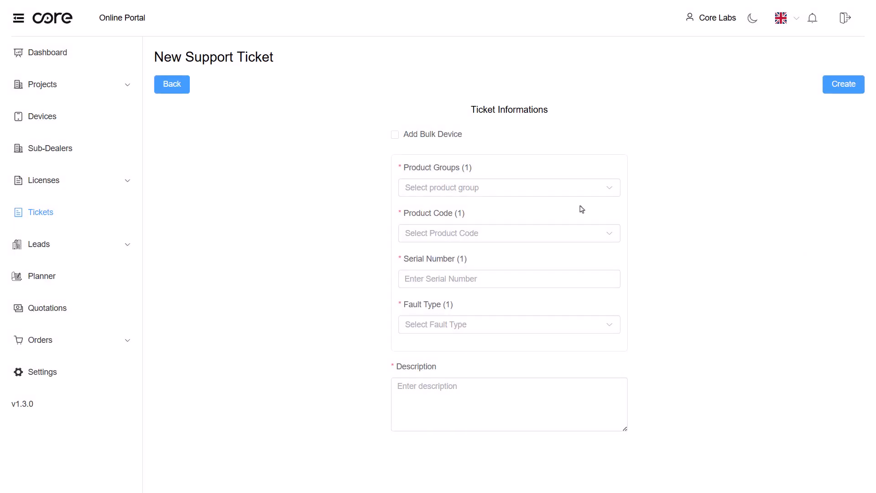
left_click(474, 192)
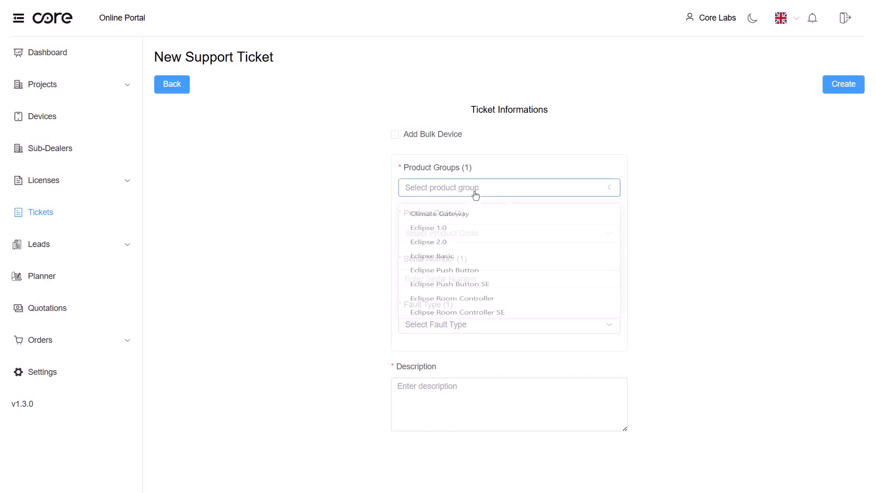
left_click(459, 218)
left_click(487, 241)
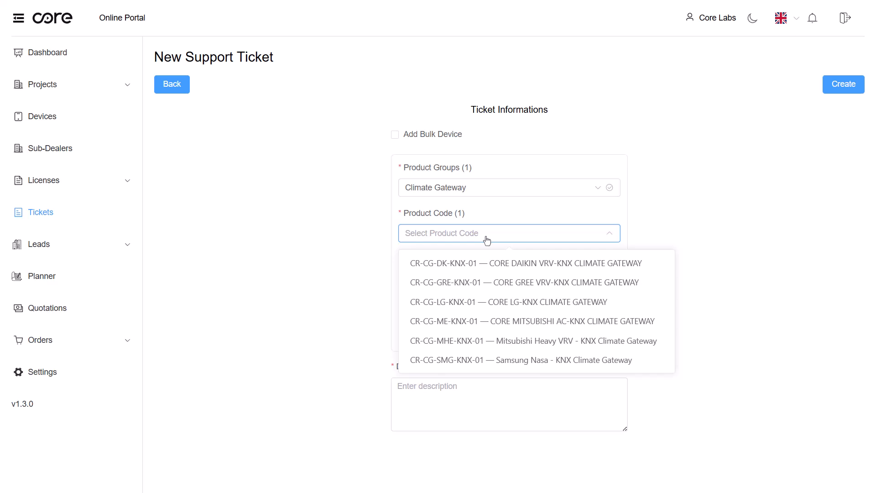
left_click(557, 268)
- Enter serial number FFFFFFFFF and select fault type Device Not Entering Bootloader Mode
left_click(464, 280)
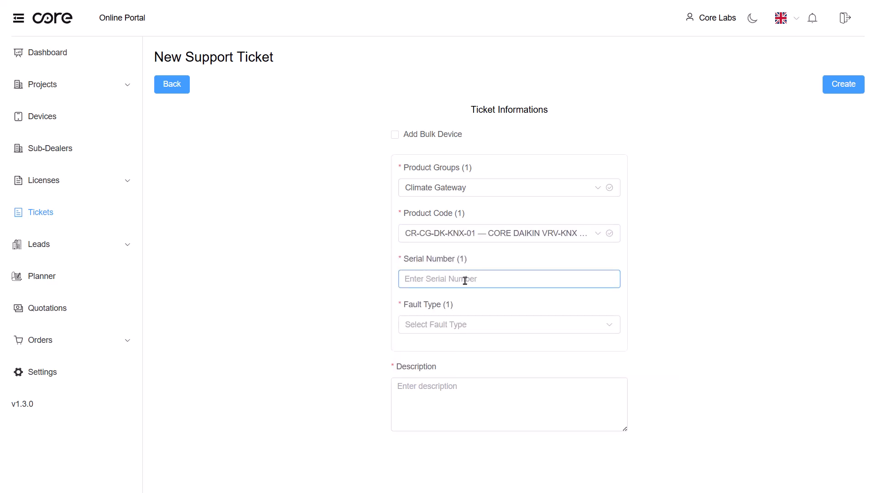
type("FFFFFFFFF")
left_click(447, 321)
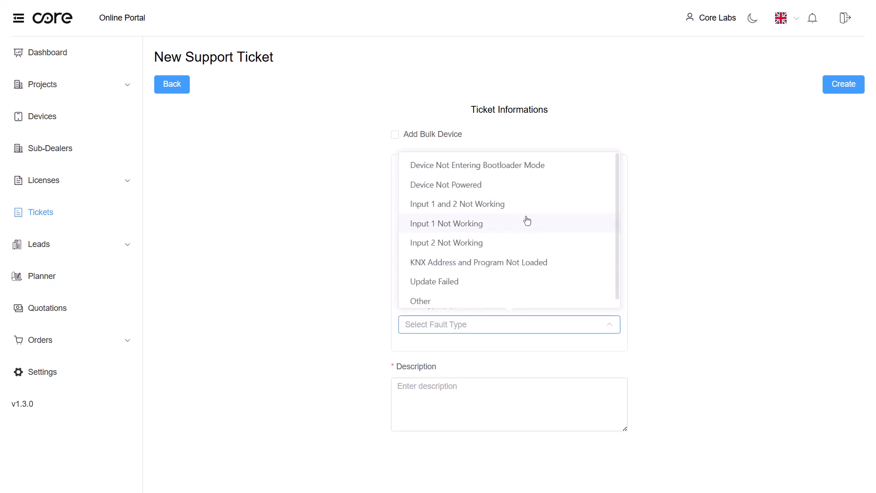
left_click(506, 172)
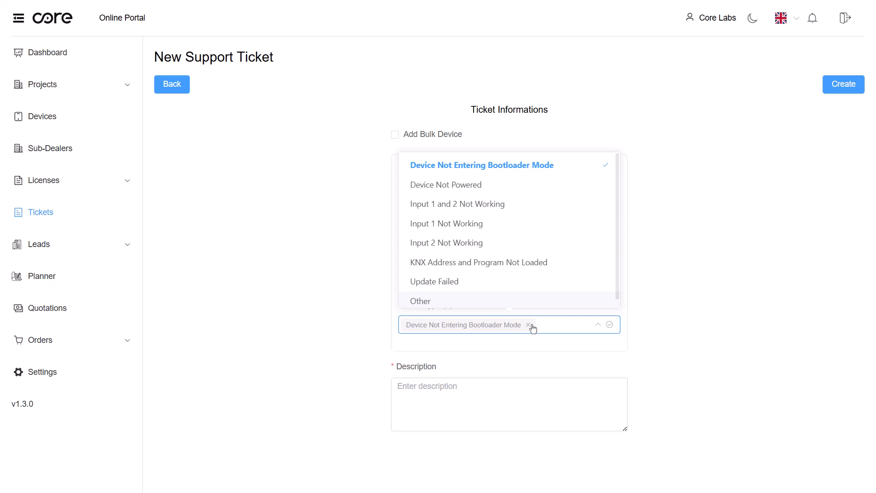
left_click(543, 354)
- Enter the description "Can not update firmware" and create the ticket, confirming its creation
left_click(452, 386)
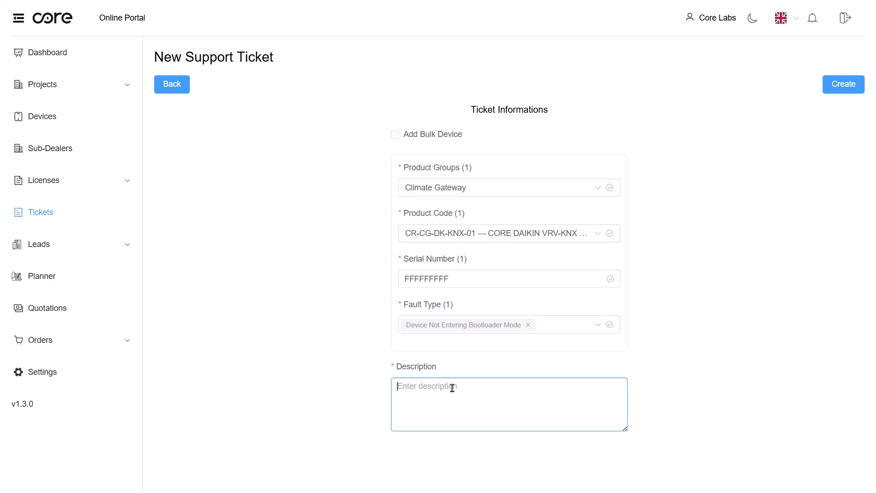
type("Can not update firmware")
left_click(842, 87)
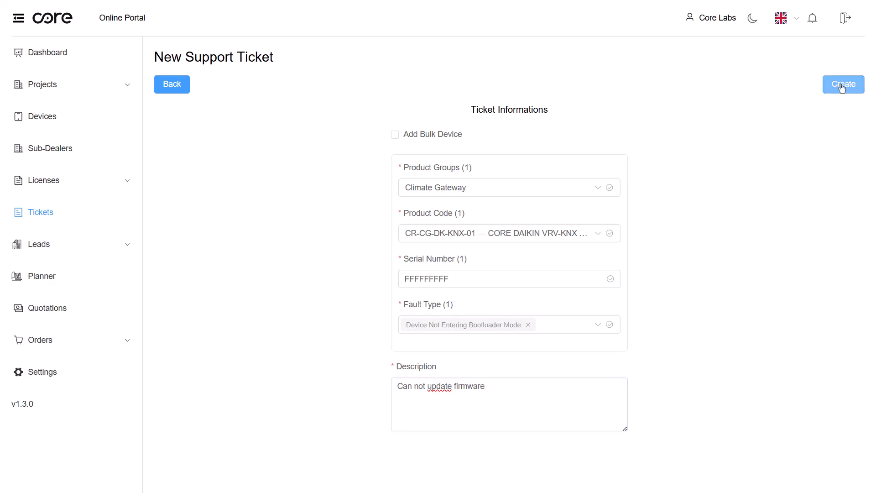
left_click(527, 152)
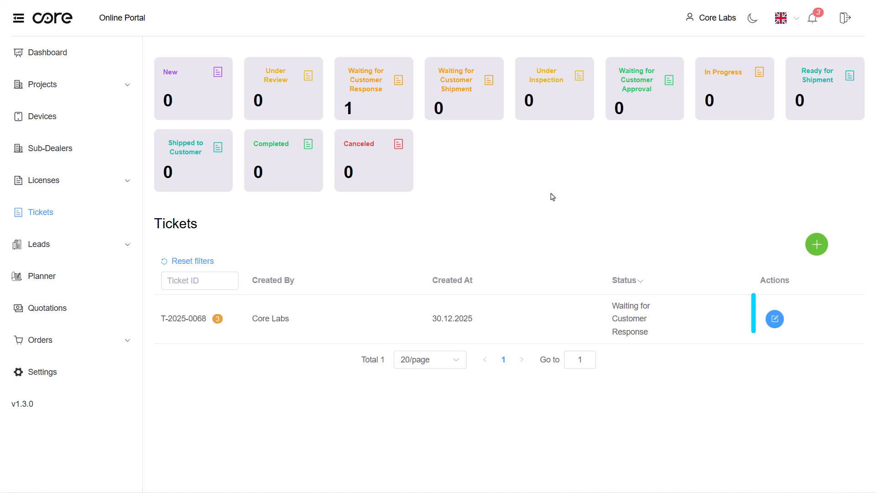
- Open the messages of ticket T-2025-0068 and send the reply "fw: 1.7"
left_click(775, 319)
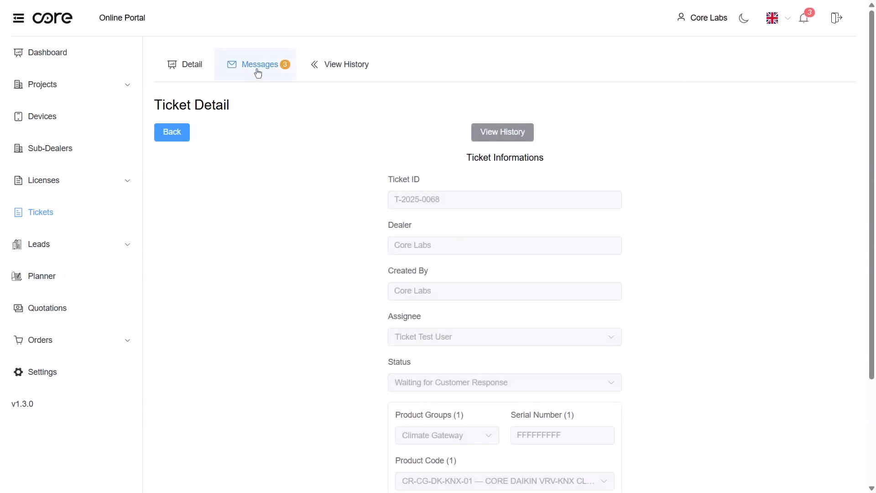
left_click(258, 69)
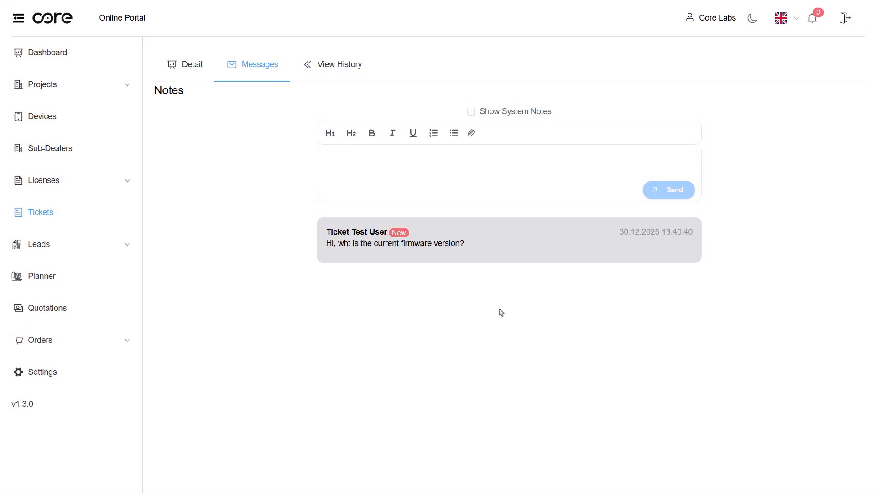
left_click(384, 173)
type("fw: 1.7")
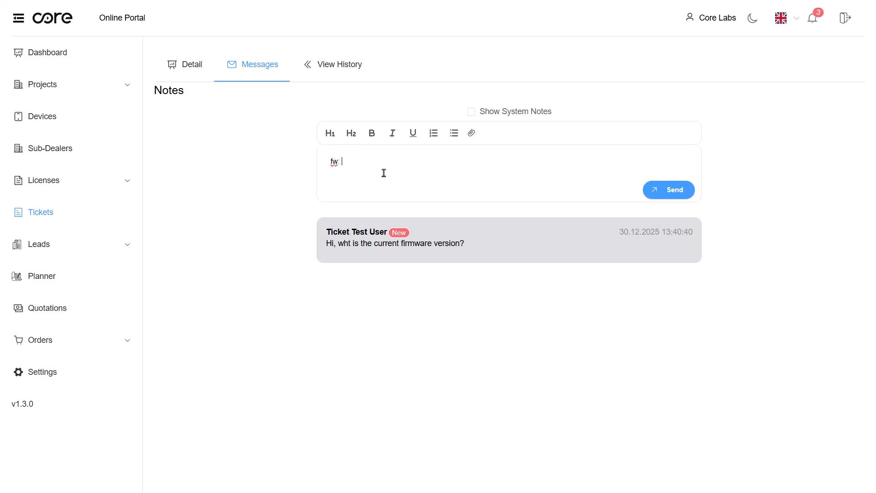
left_click(667, 195)
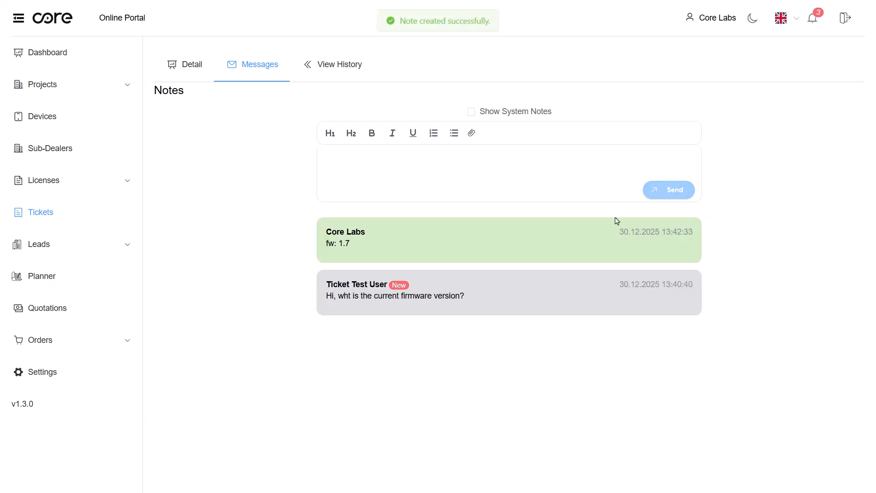
- Reopen the ticket's messages and download the attached bootloader file Daikin_VRV_Sky_BL_V1_8.knxproj
left_click(57, 213)
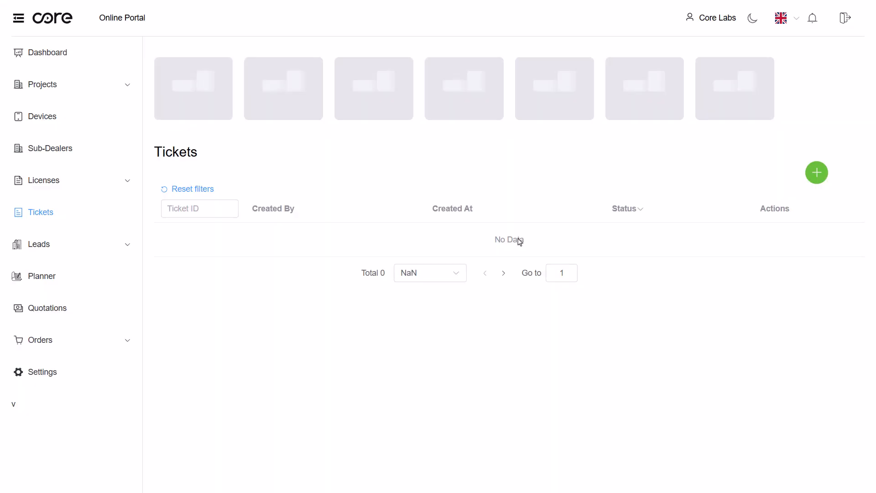
left_click(775, 320)
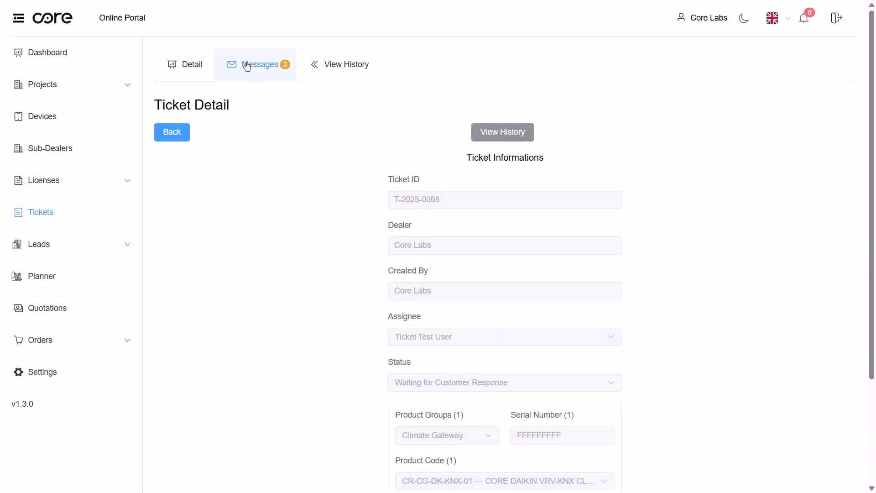
left_click(255, 64)
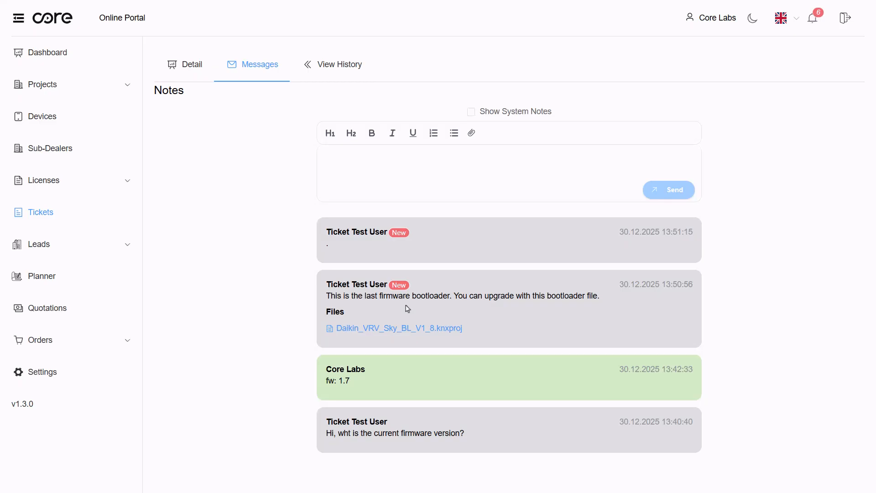
left_click(453, 336)
- Send the reply "Thanks. It works" on the ticket
type("Thanks. It works")
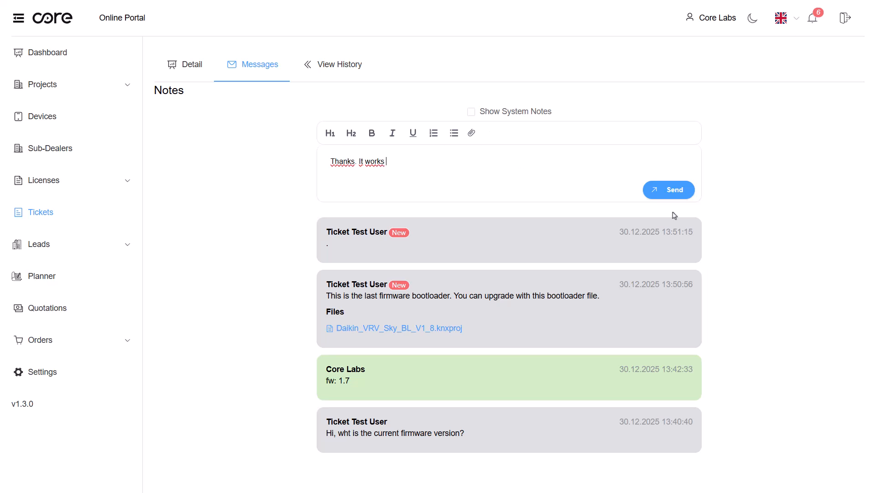
left_click(664, 200)
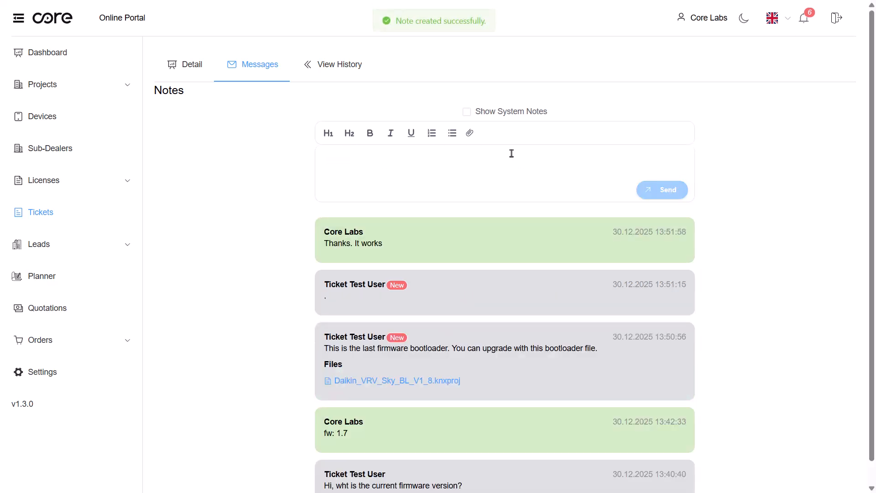
- Start a new bulk-device ticket with product group Surface 1.1 and product code CR-SFP-08-KNX-PLB-11
left_click(60, 211)
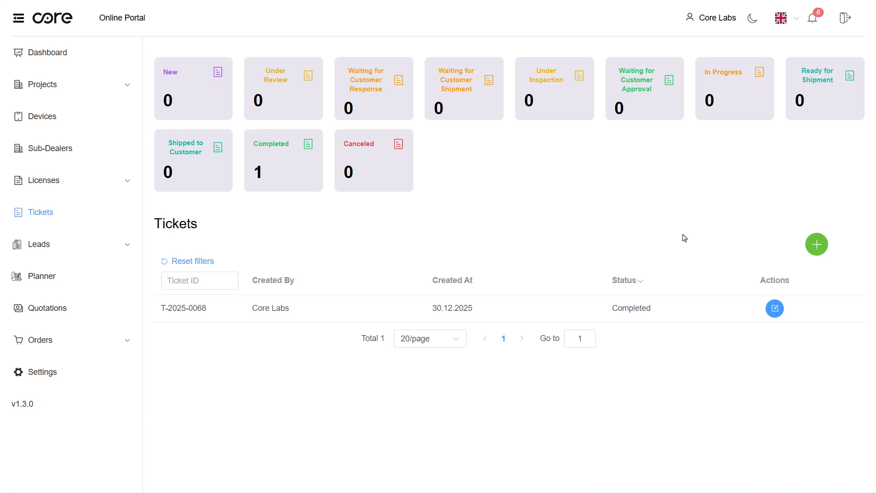
left_click(817, 244)
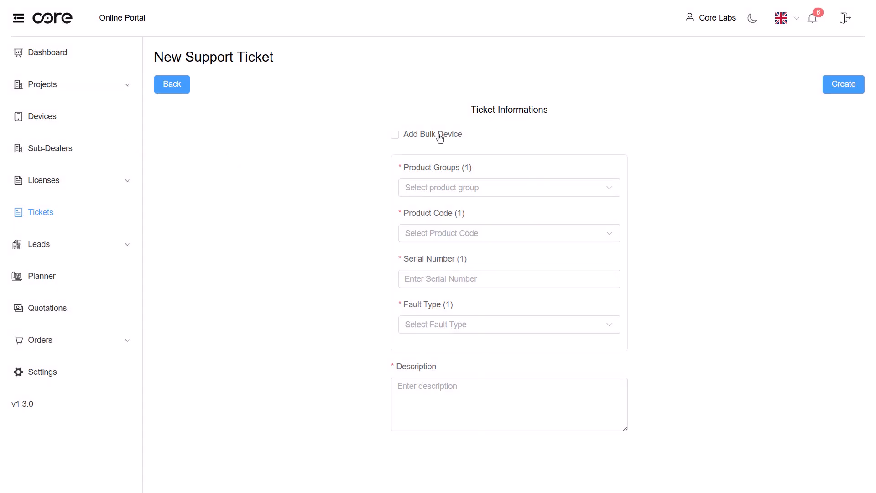
left_click(396, 135)
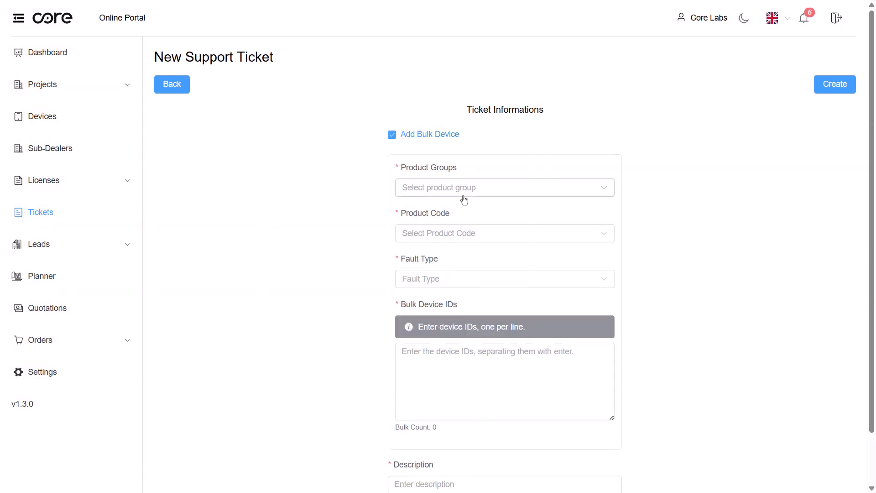
left_click(472, 190)
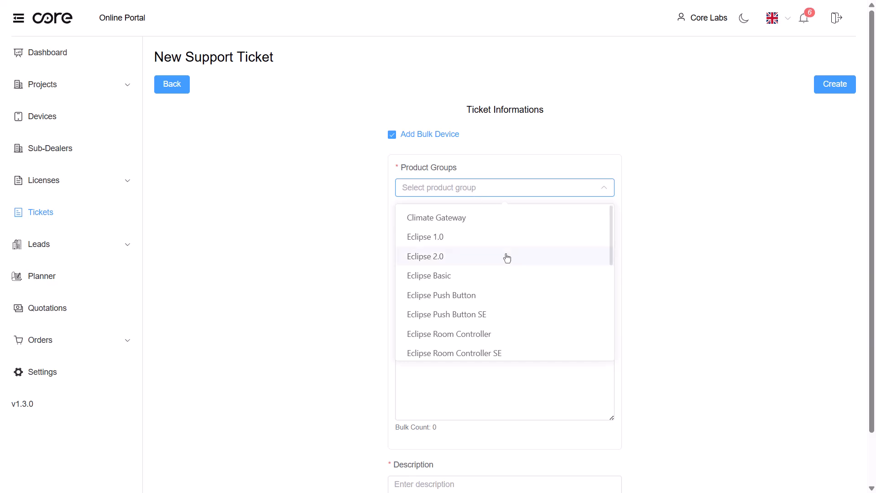
left_click(382, 24)
left_click(490, 196)
scroll(479, 283, "down", 5)
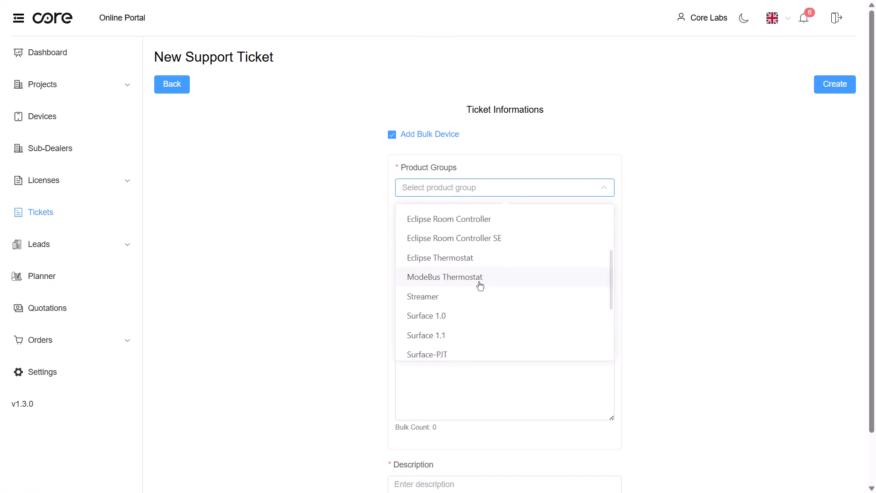
left_click(464, 284)
left_click(455, 234)
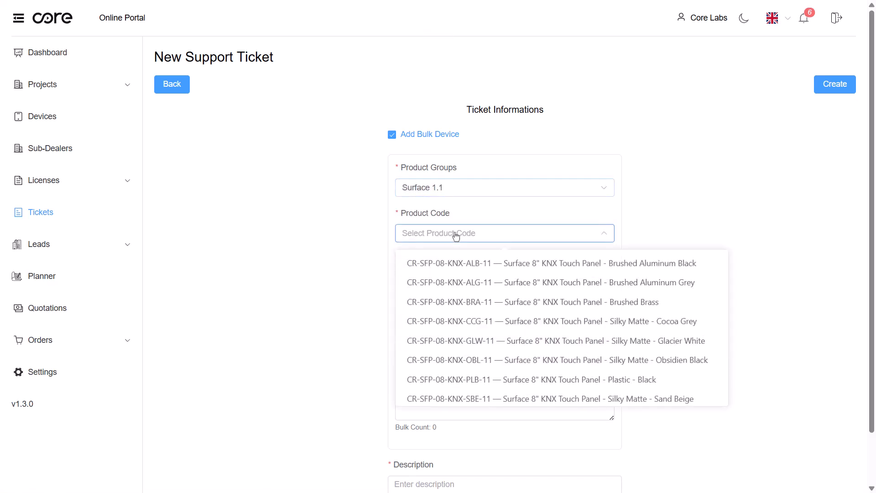
left_click(592, 380)
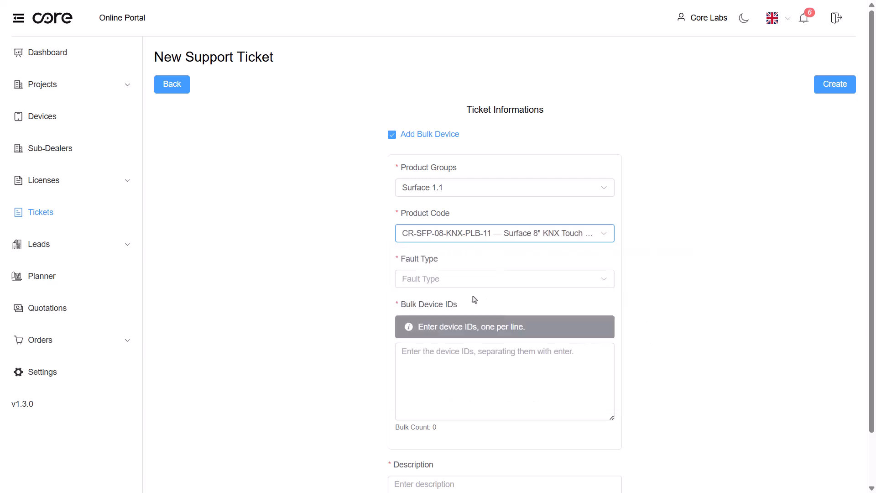
- Select the fault type Front Panel Broken for the bulk ticket
left_click(497, 285)
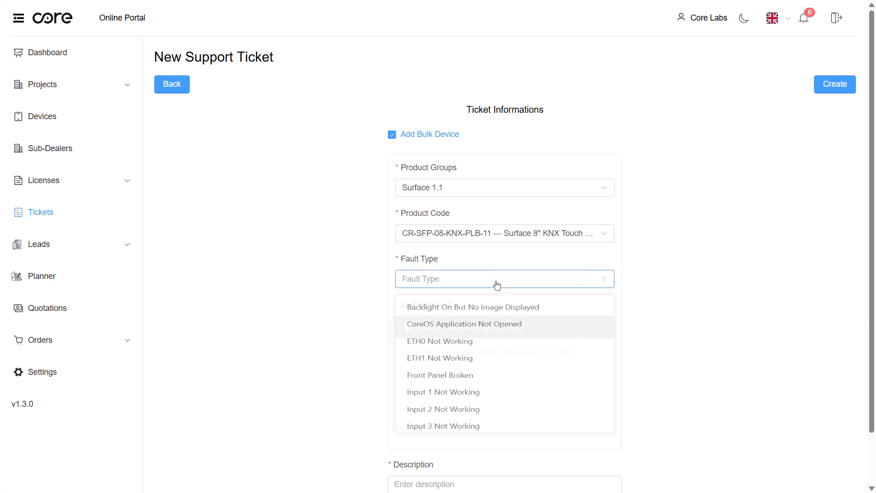
scroll(506, 365, "down", 6)
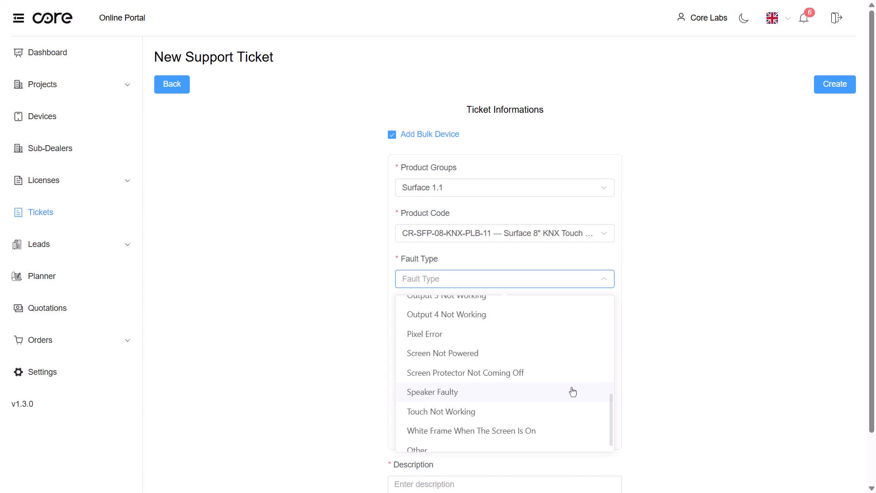
scroll(573, 392, "down", 1)
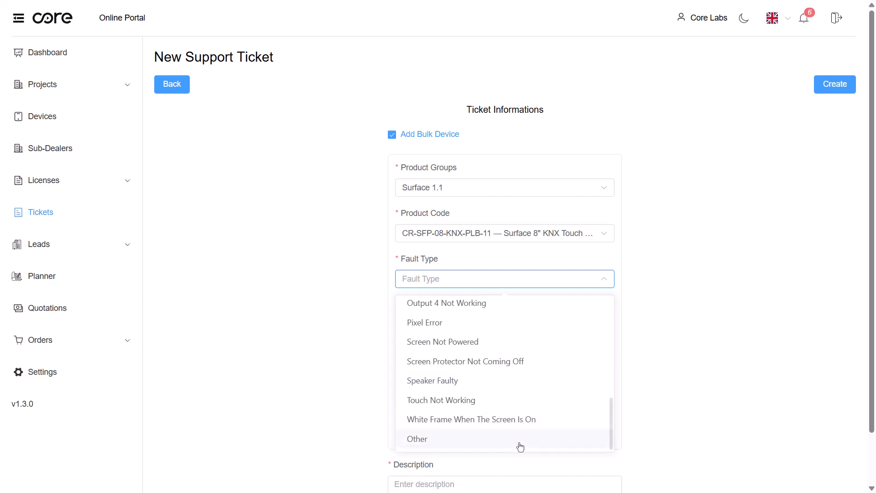
scroll(502, 415, "up", 7)
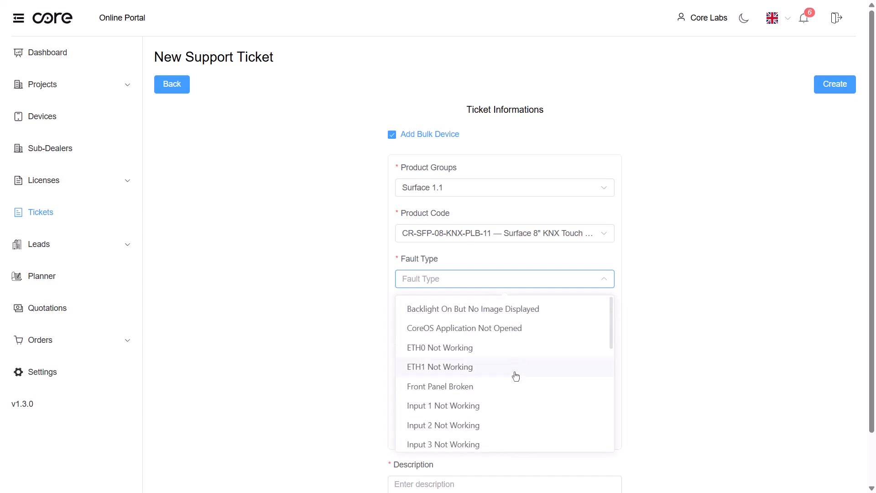
left_click(456, 390)
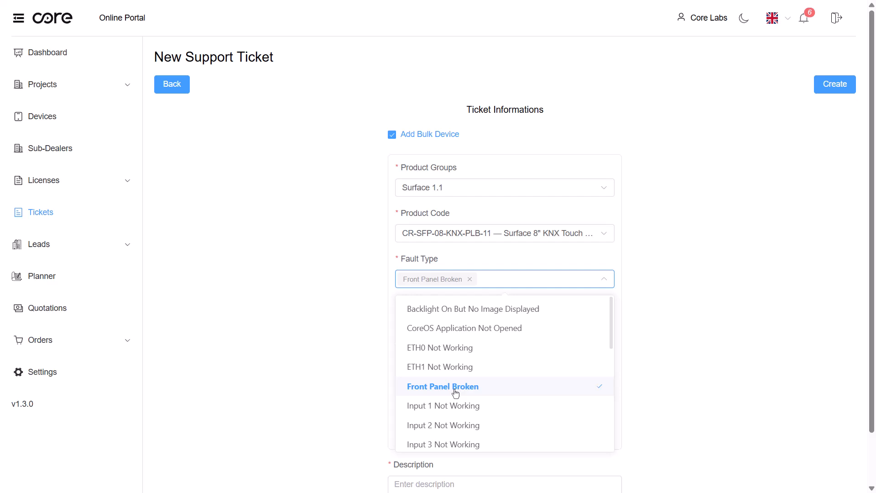
left_click(655, 308)
- Enter two bulk device IDs, FFFFFFFFF on each line
left_click(499, 352)
type("F")
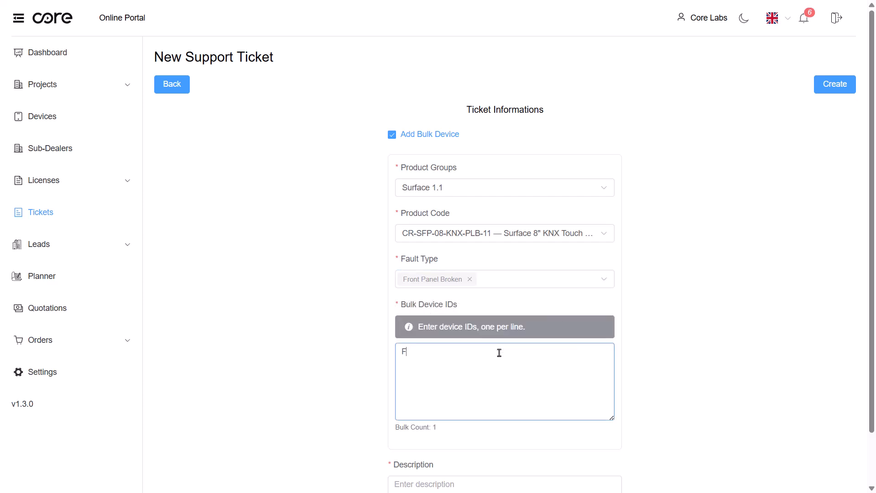
type("FFFFFFFF FFFFFFFFFFFFF")
- Enter the description "Front panel has been broken while mounting" and create the bulk ticket, confirming creation
scroll(532, 372, "down", 1)
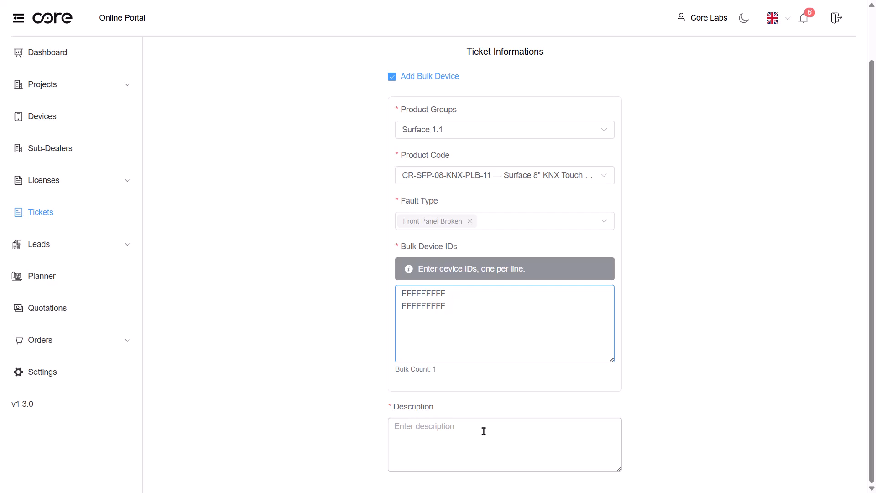
left_click(426, 432)
type("Front panel")
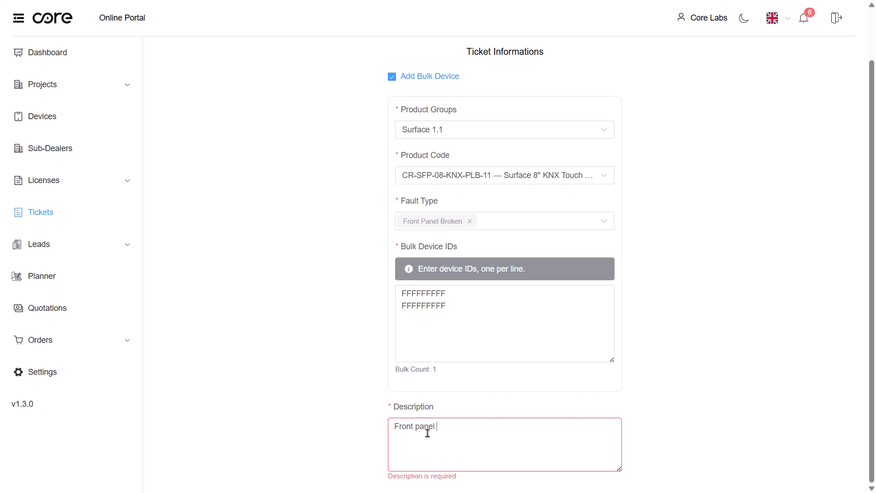
type(" has been broken while mounting")
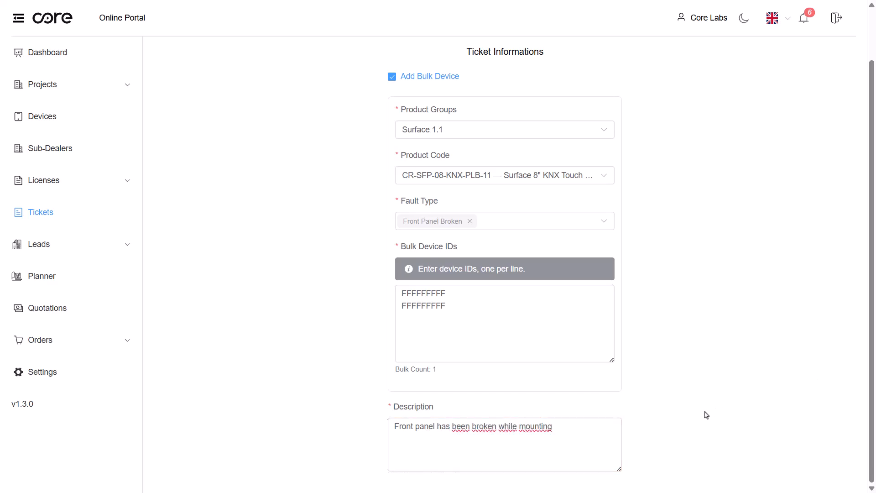
scroll(691, 391, "up", 2)
left_click(829, 90)
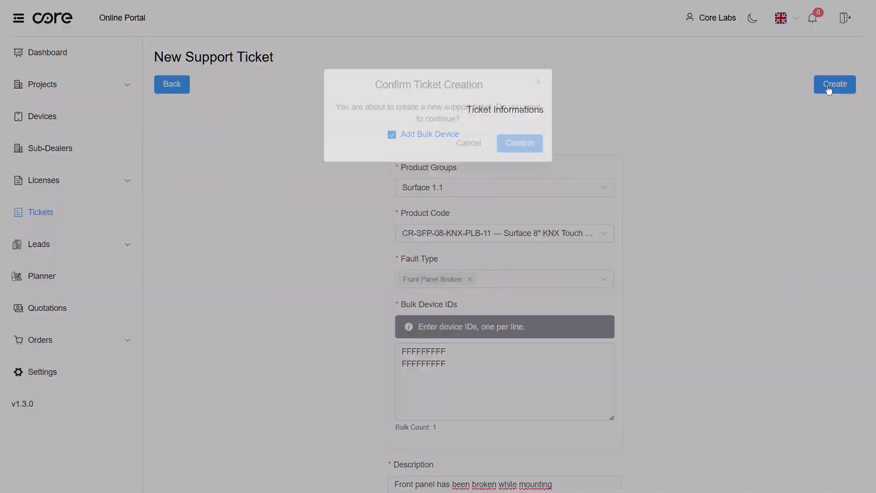
left_click(525, 149)
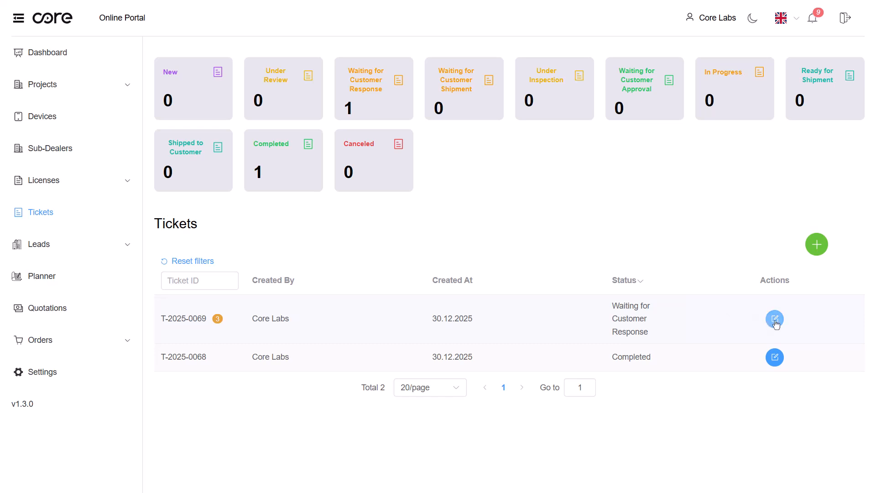
- Open ticket T-2025-0069 and download its ticket form PDF
left_click(775, 321)
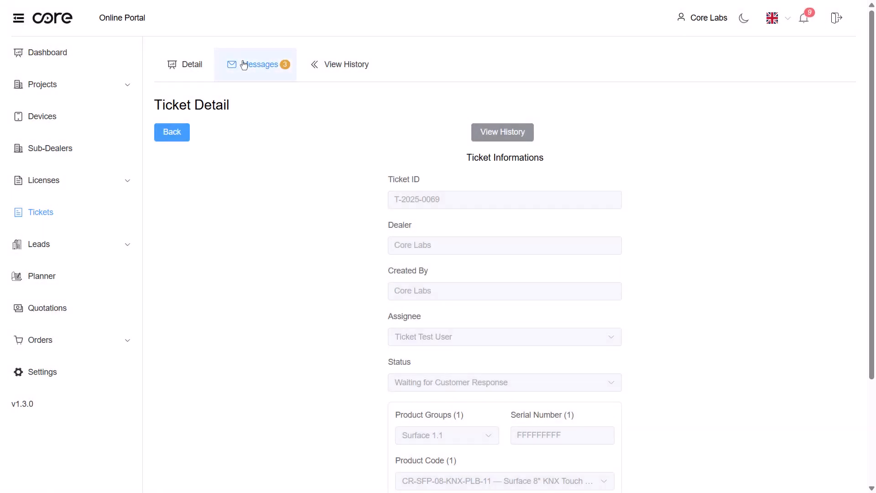
left_click(244, 65)
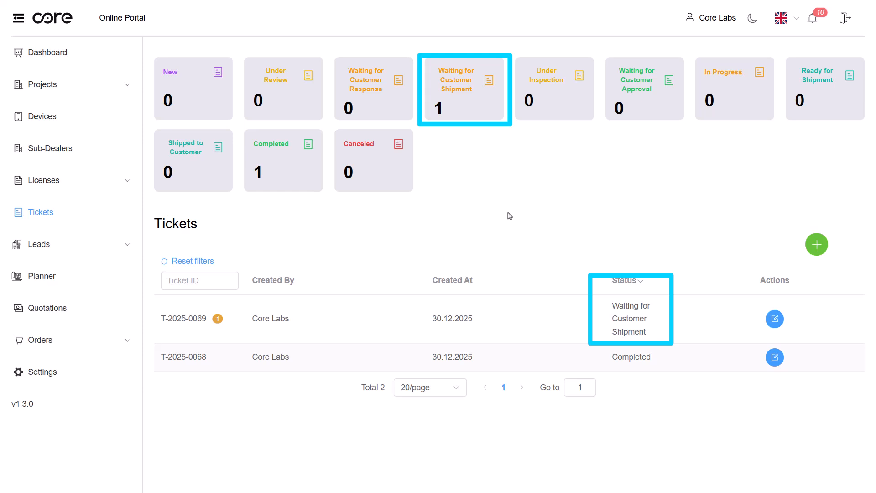
left_click(779, 323)
left_click(523, 137)
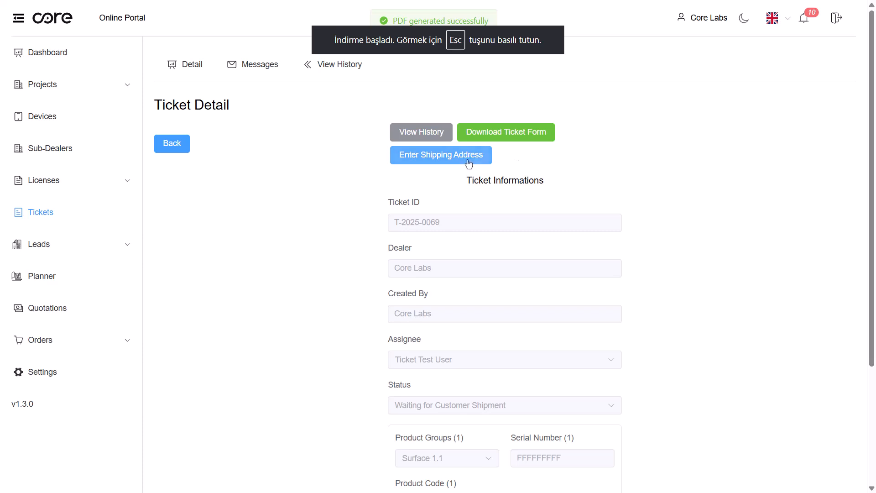
- Enter the shipping address for ticket T-2025-0069 with sender address "Mecidiyeköy/Istanbul" and save it
left_click(453, 159)
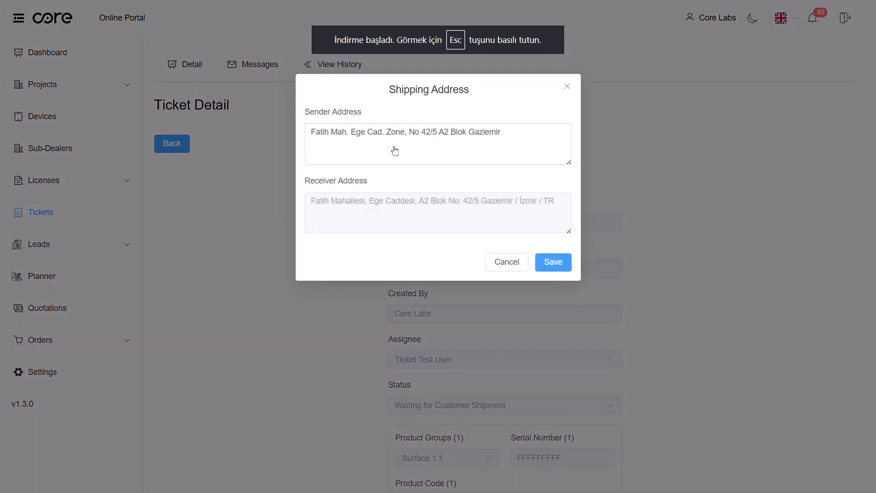
left_click(306, 132)
type("Mi")
type("cidiyek")
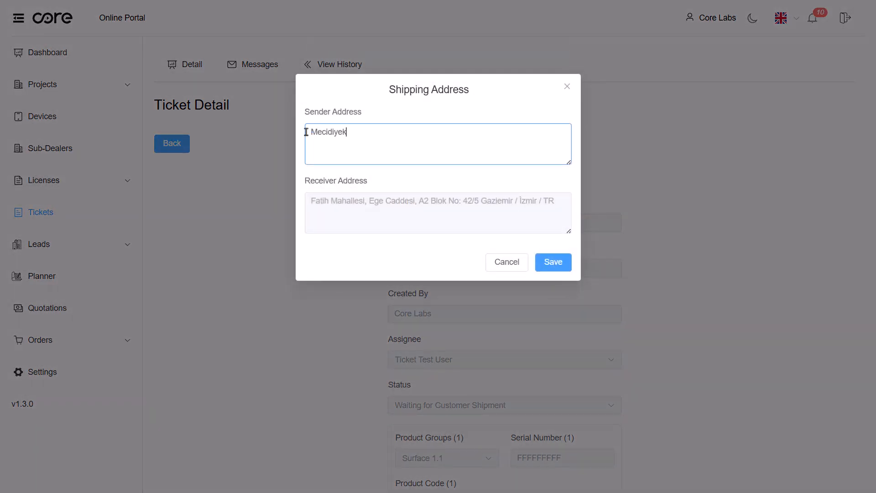
type("öy/Istanbul")
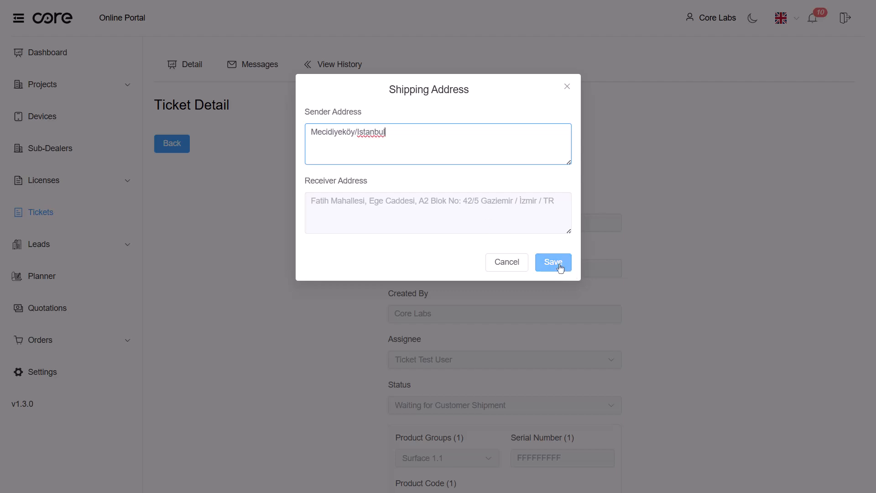
left_click(560, 268)
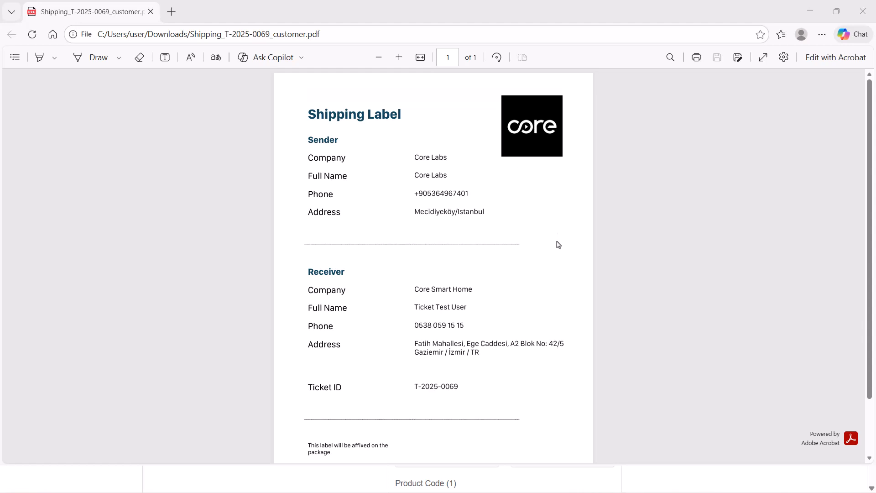
- Review the generated shipping label and ticket form PDFs, then return to the ticket list
scroll(553, 367, "down", 2)
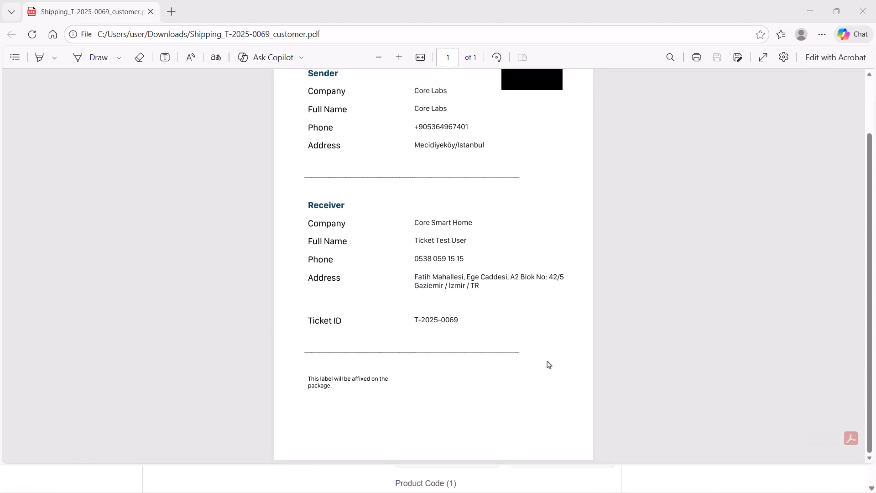
scroll(561, 341, "up", 2)
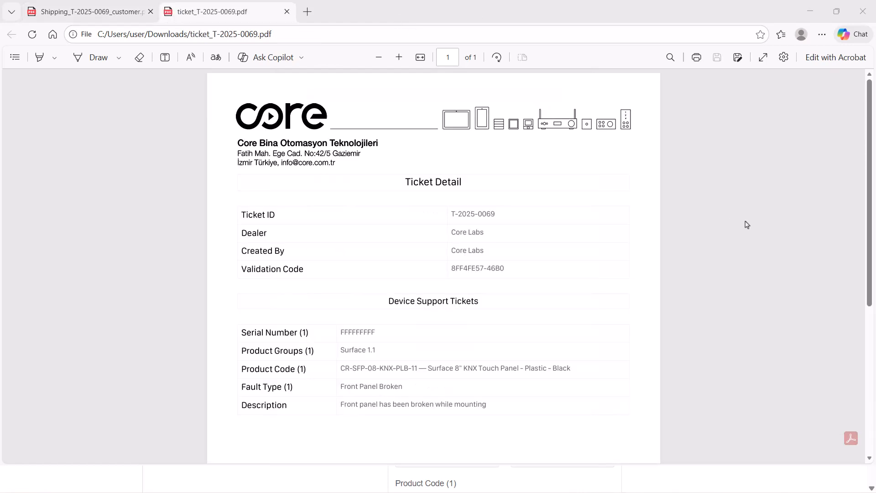
scroll(763, 332, "down", 3)
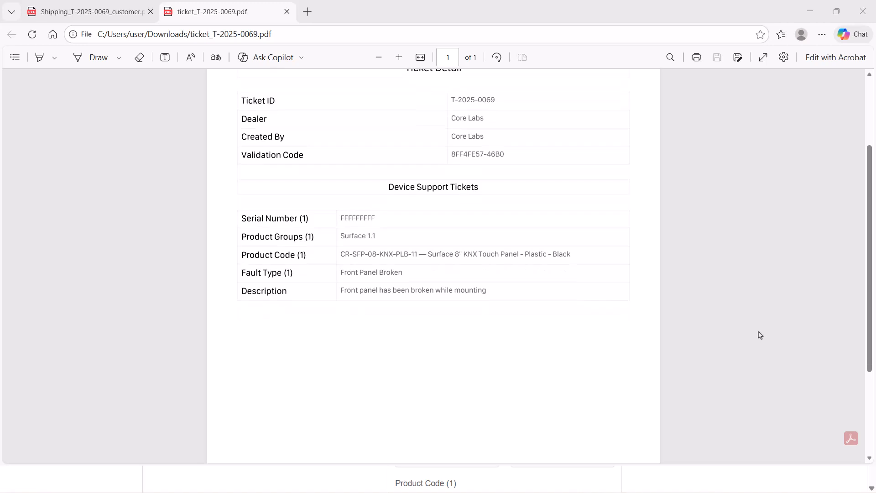
scroll(725, 351, "up", 3)
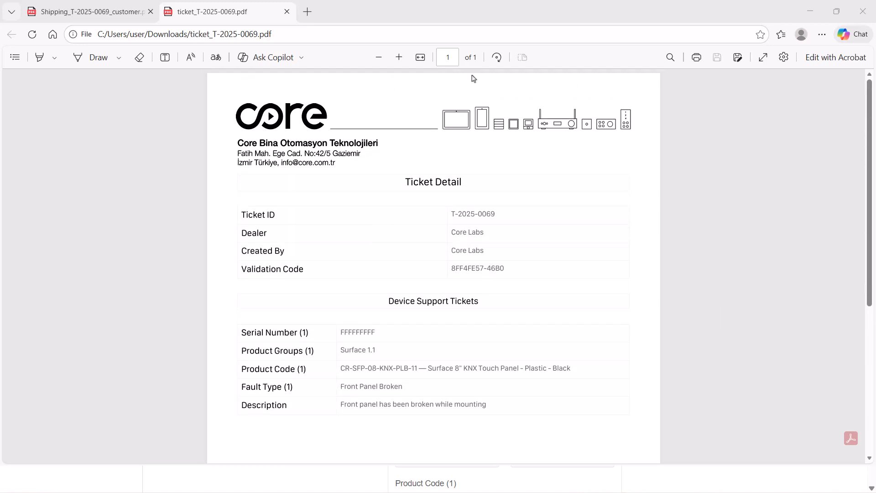
key("alt+Tab")
left_click(157, 141)
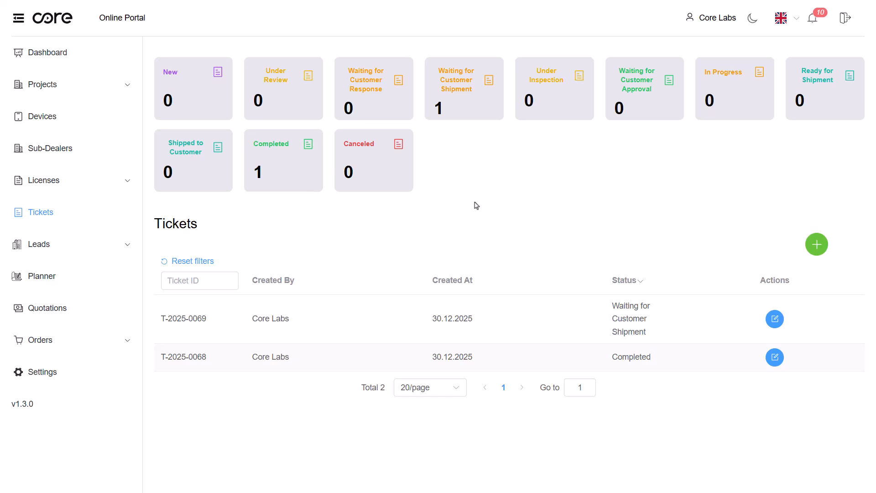
- Open ticket T-2025-0069's messages and send the note "The Products have been sent."
left_click(775, 320)
left_click(257, 64)
left_click(349, 167)
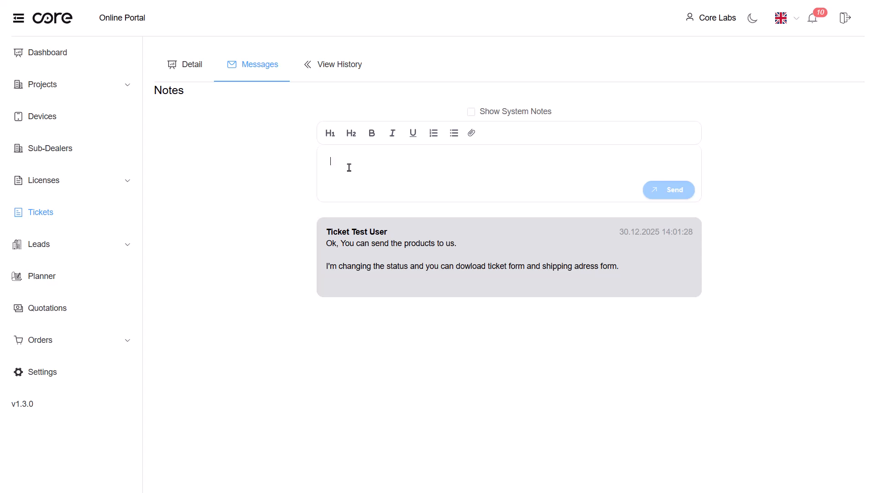
type("The Products have been sent.")
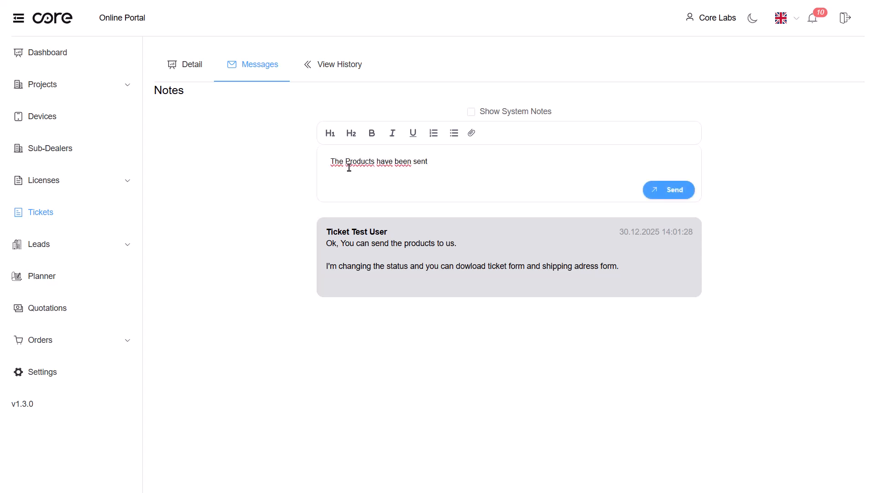
left_click(680, 191)
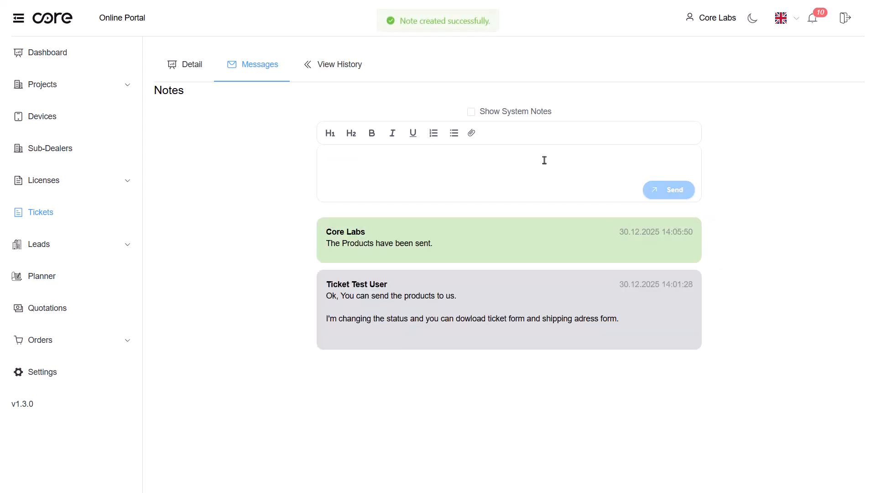
- Reopen ticket T-2025-0069's messages and open the attached ticket_T-2025-0069.pdf to review the fee
left_click(35, 214)
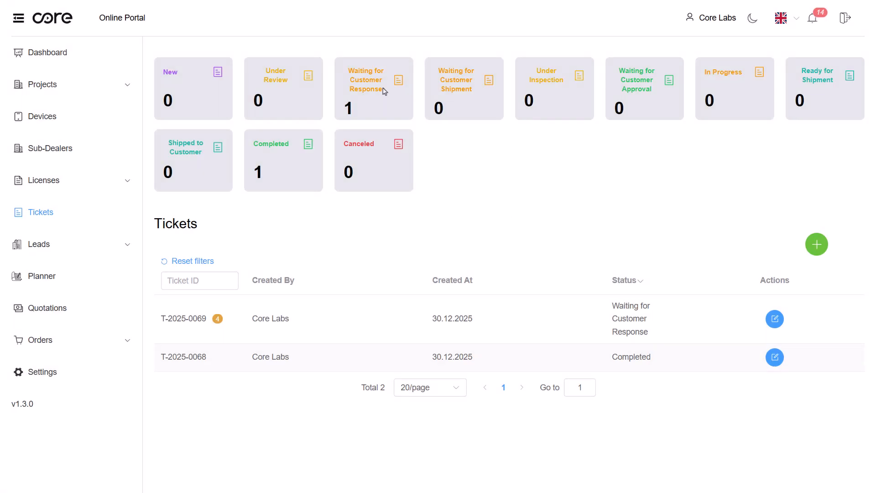
left_click(774, 319)
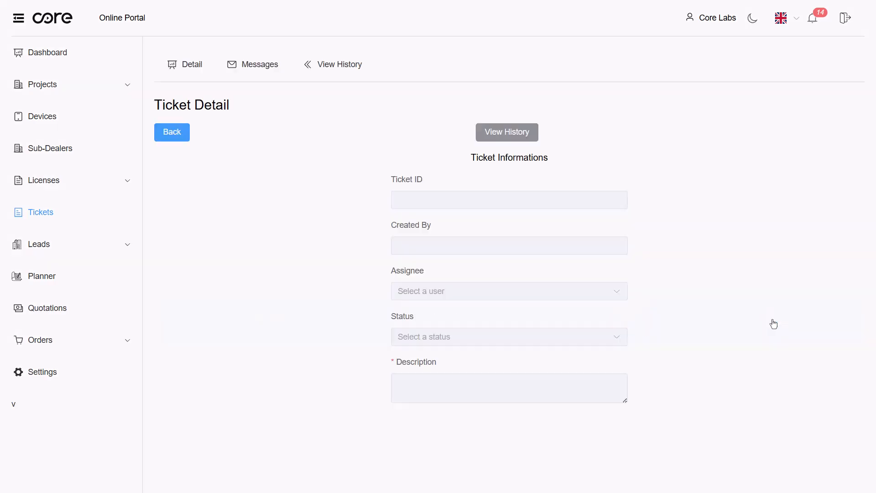
left_click(271, 67)
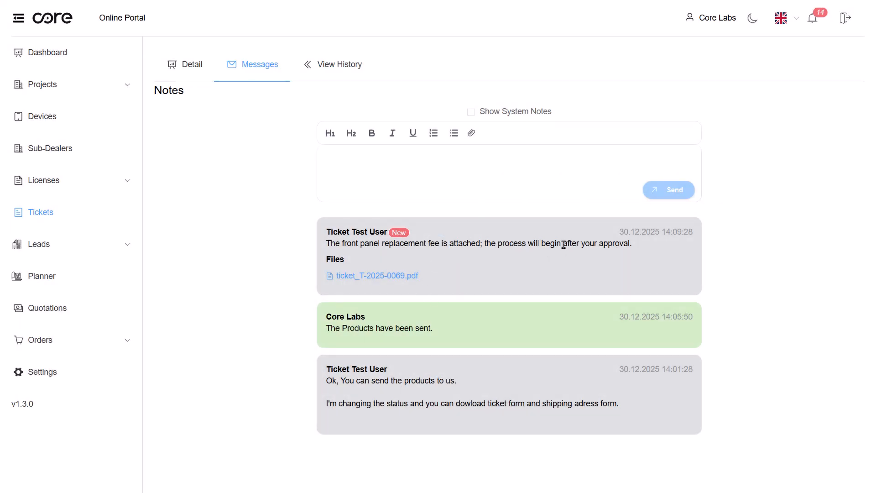
left_click(416, 280)
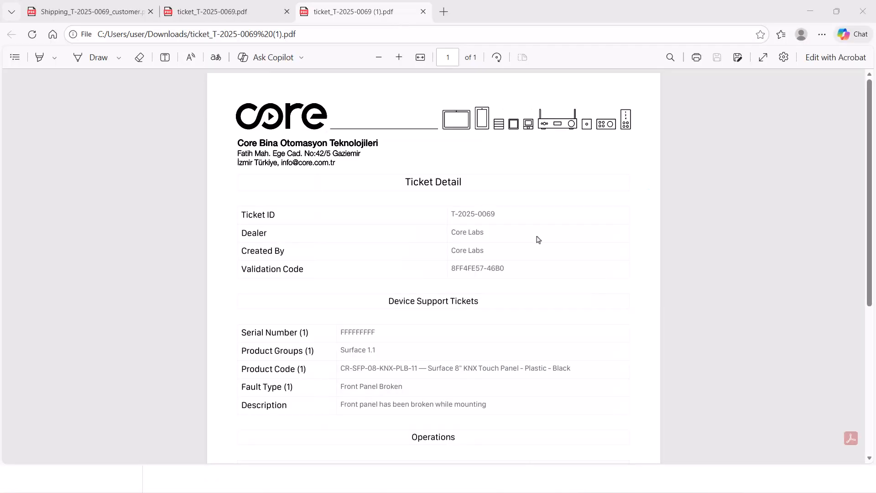
scroll(558, 254, "down", 3)
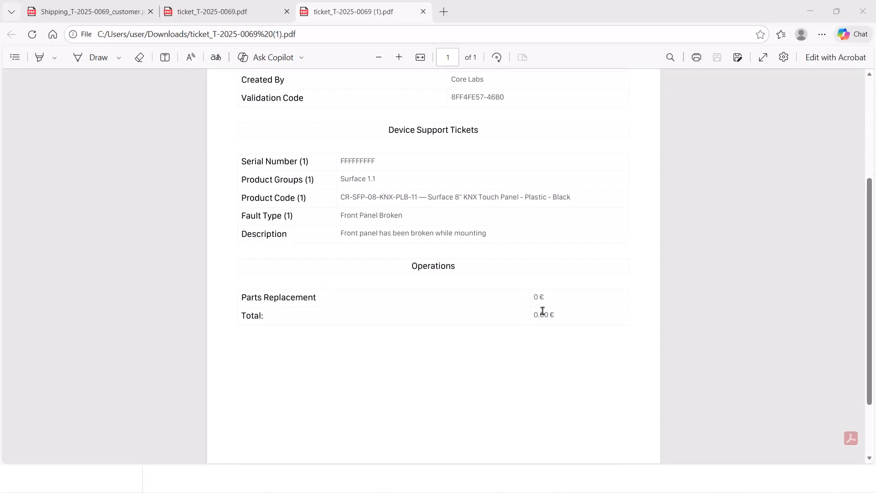
scroll(605, 336, "up", 2)
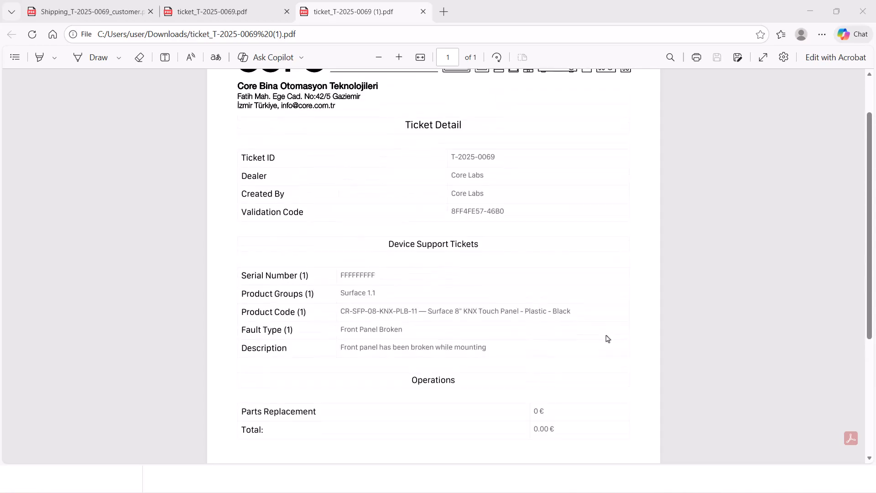
- Reply to the ticket with the message "Approved"
key("alt+Tab")
left_click(372, 170)
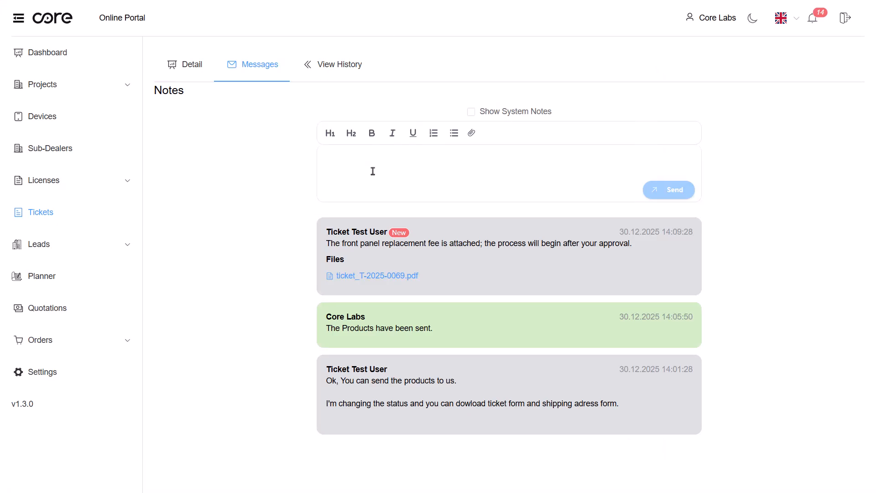
type("Approved")
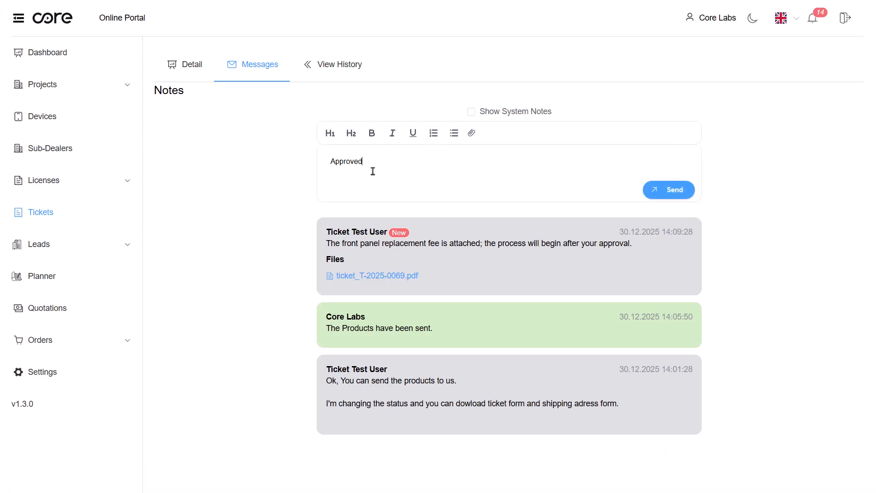
left_click(688, 191)
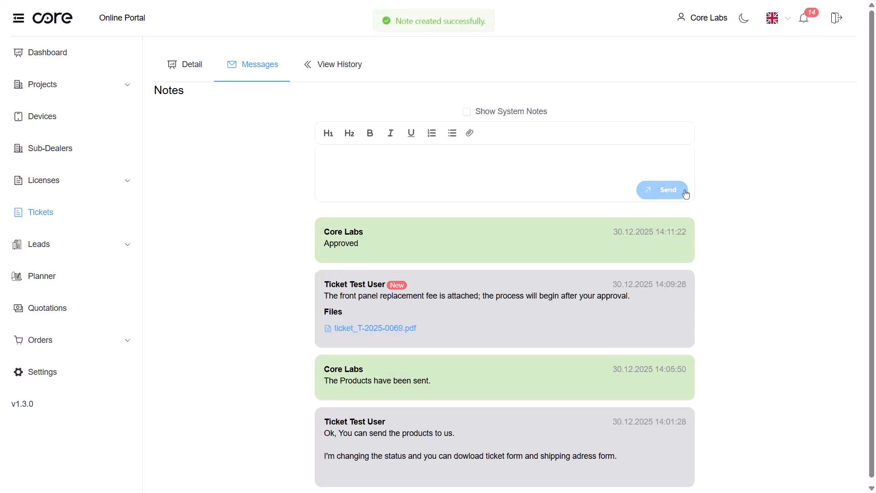
- Open ticket T-2025-0069's messages to read the latest reply, then return to the ticket list
left_click(56, 212)
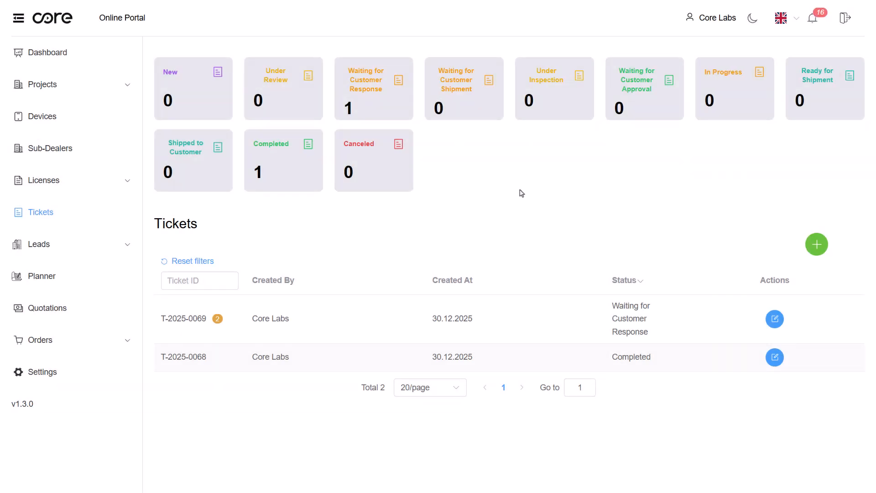
left_click(774, 318)
left_click(260, 65)
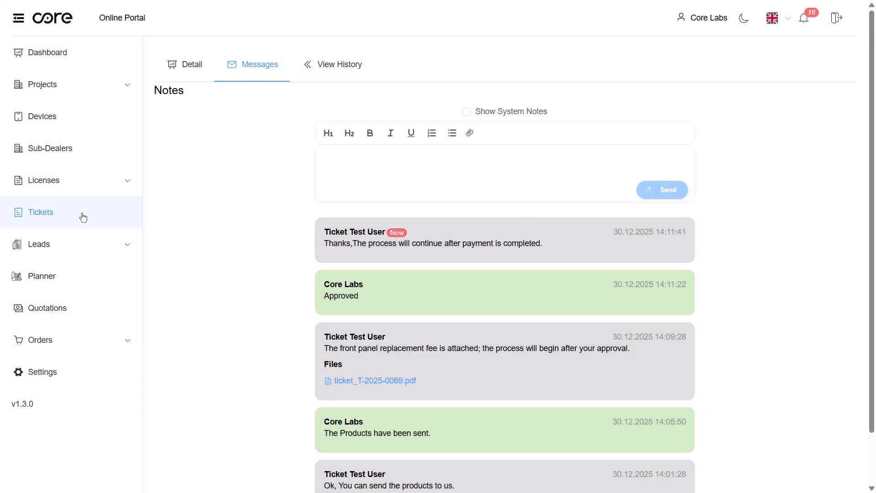
left_click(49, 214)
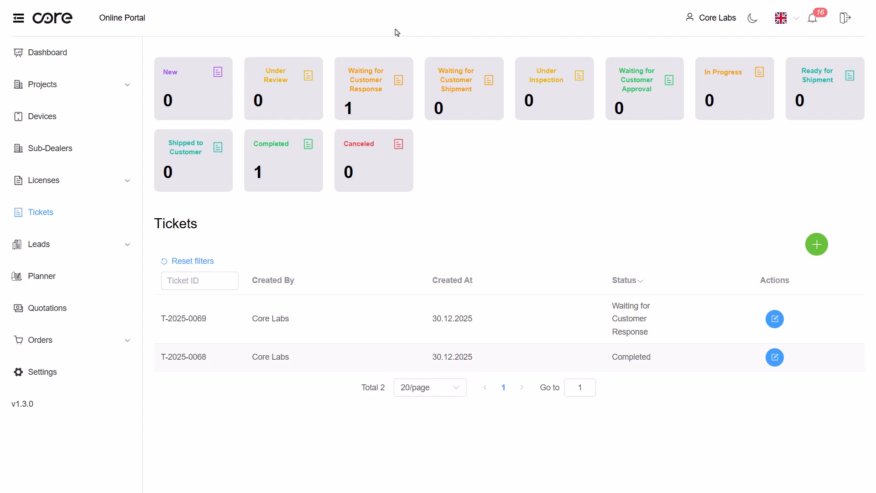
- Send the message "Payment has been done. Please find attached related invoice" on ticket T-2025-0069 and return to the ticket list
left_click(771, 325)
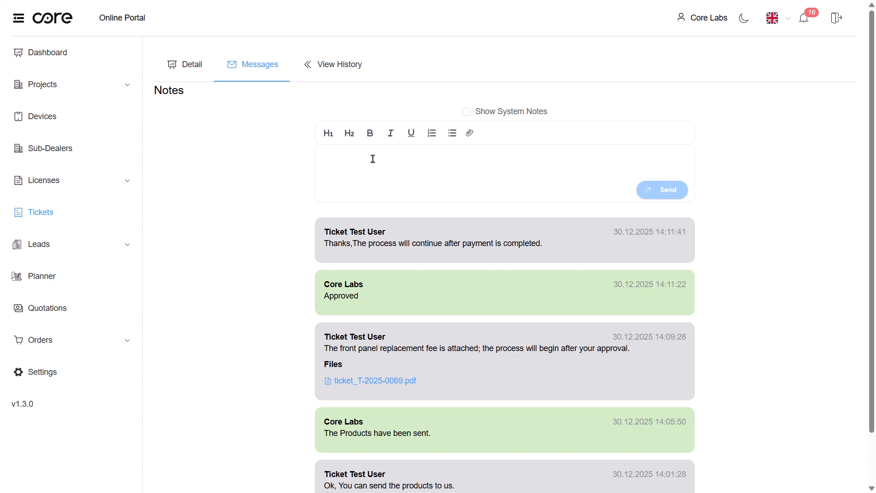
type("Payment has")
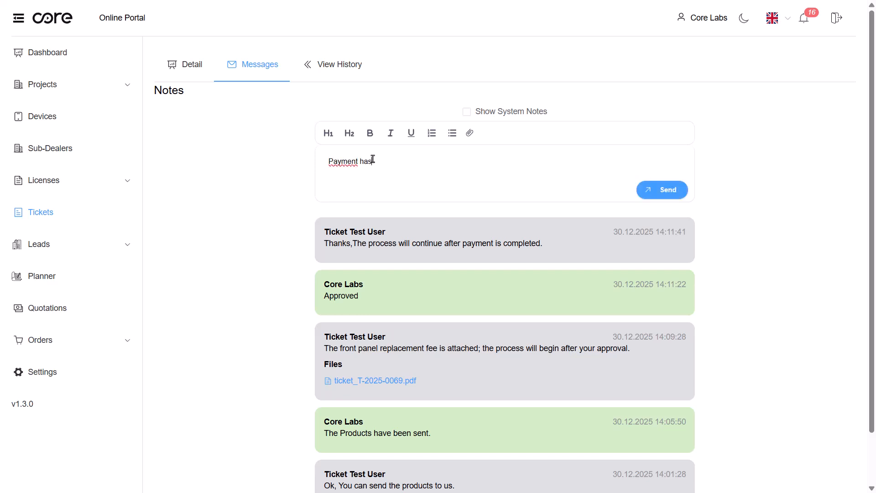
type(" been done")
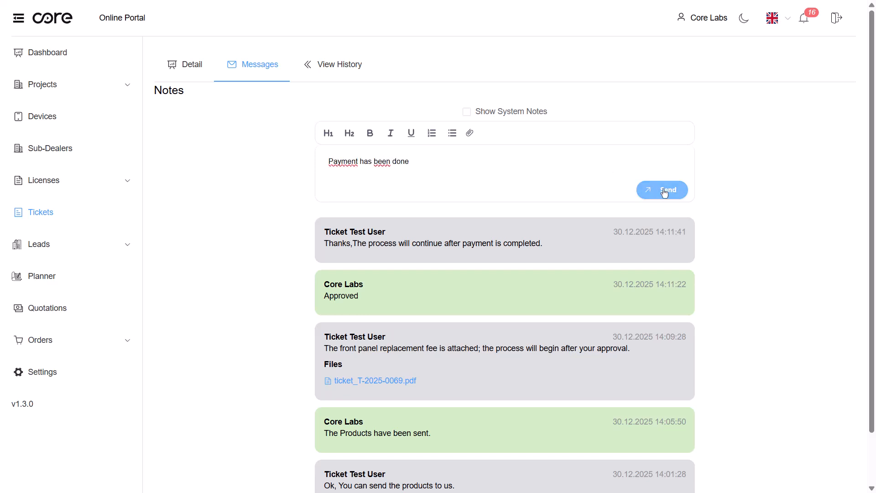
type(". ")
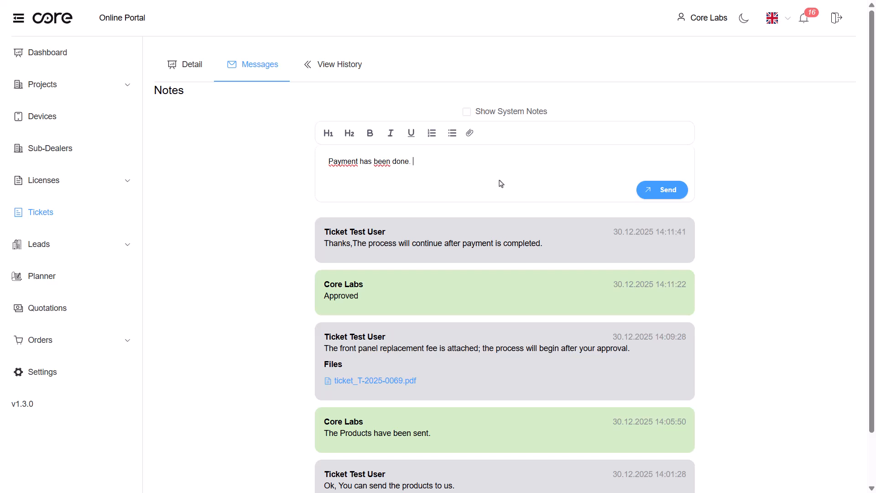
type("Please find attached")
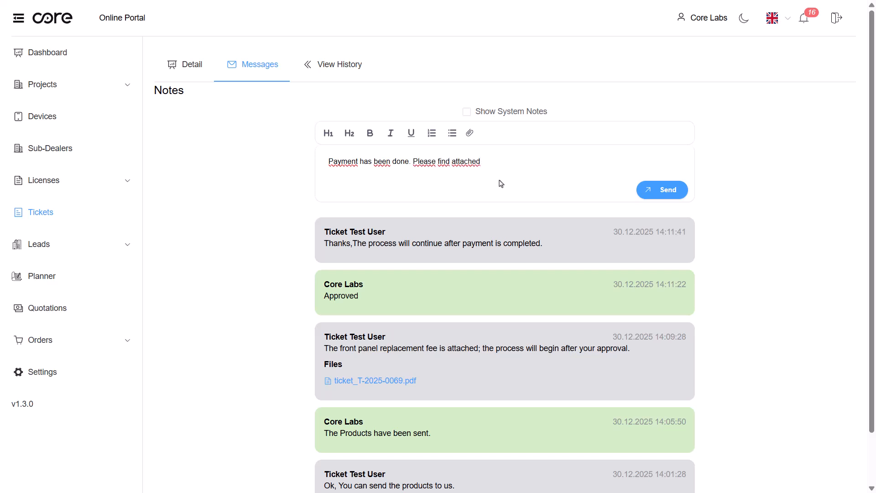
type(" related invoice")
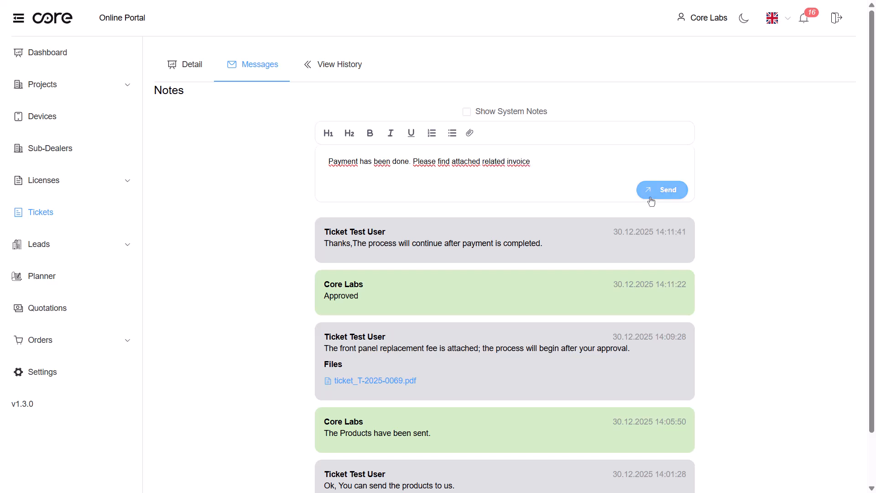
left_click(651, 201)
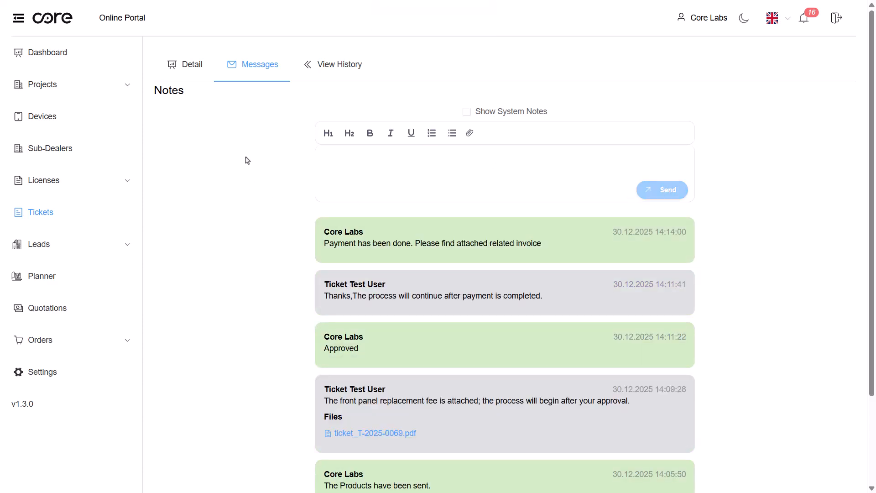
left_click(45, 211)
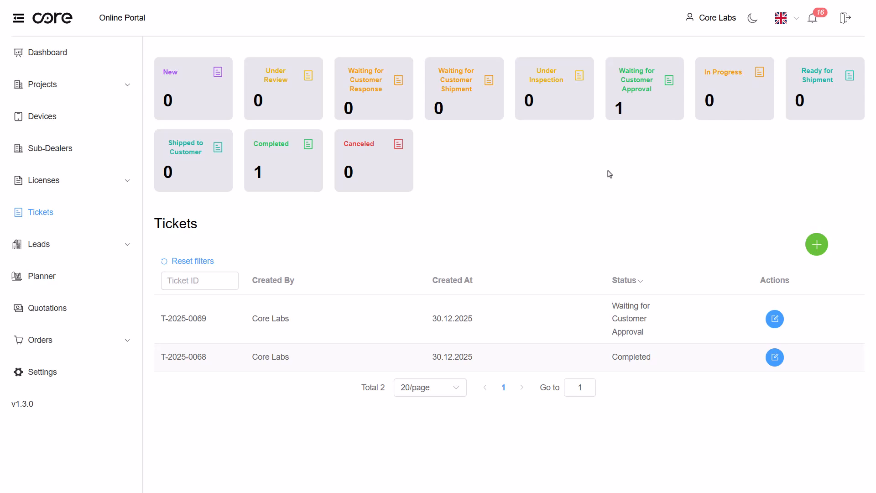